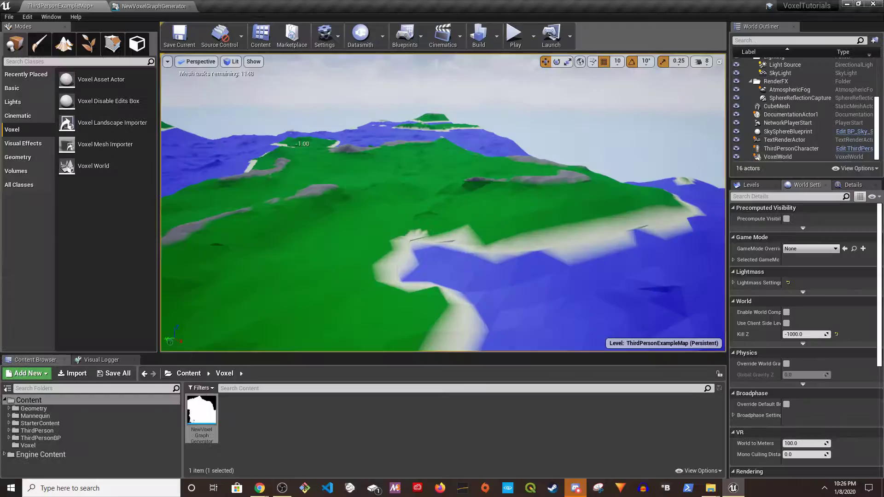
right_click_drag(443, 203, 313, 185)
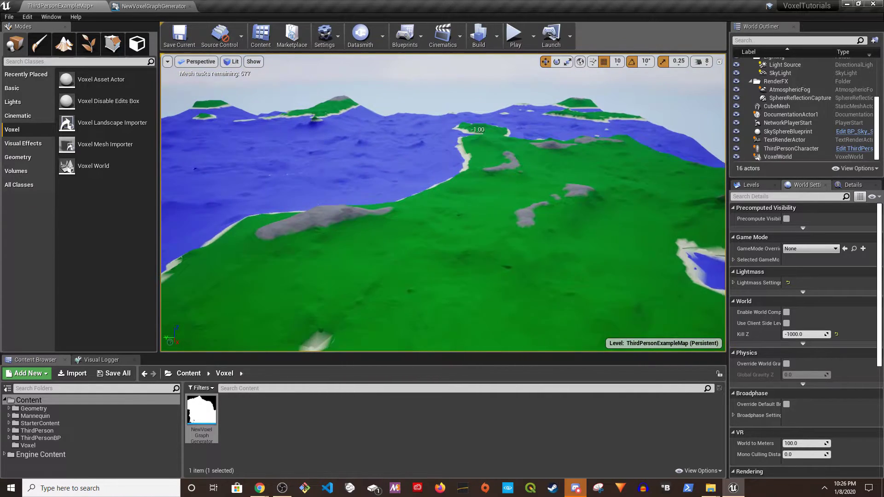
mouse_move(465, 184)
right_mouse_down()
mouse_move(460, 152)
mouse_move(470, 188)
right_mouse_up()
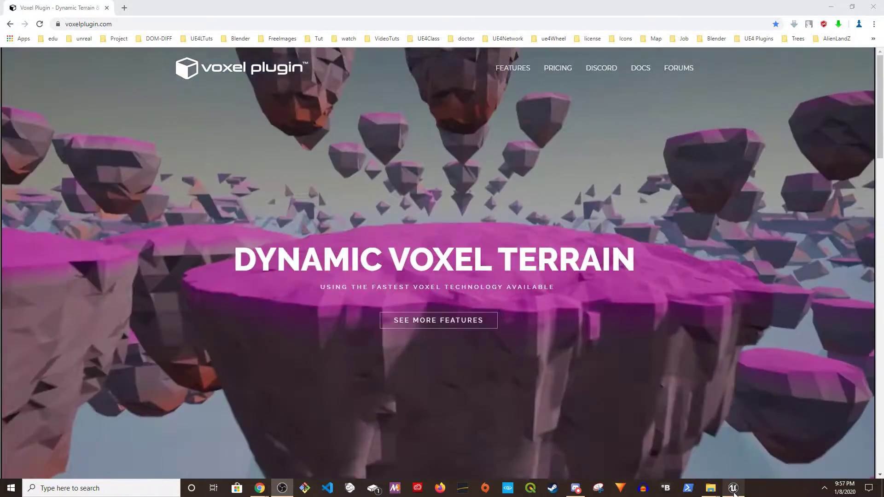
Switch to the Unreal Editor and delete the arena's walls and floor from the level
left_click(733, 489)
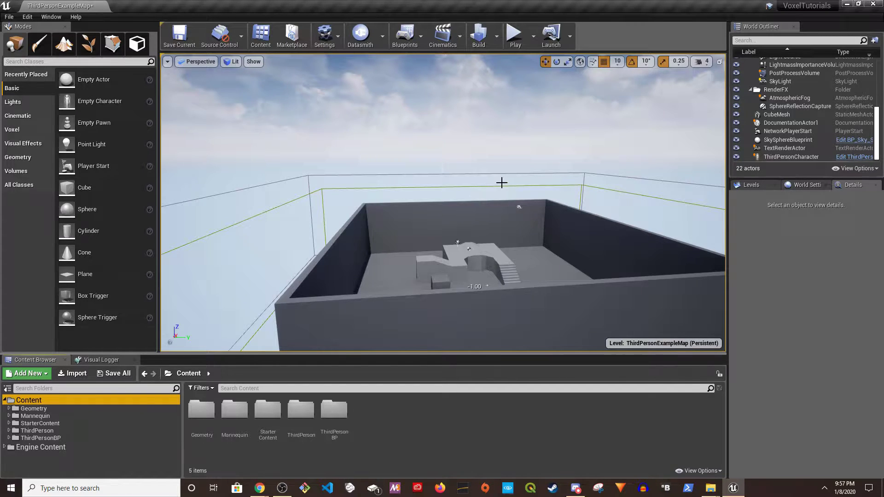
right_click_drag(501, 183, 501, 182)
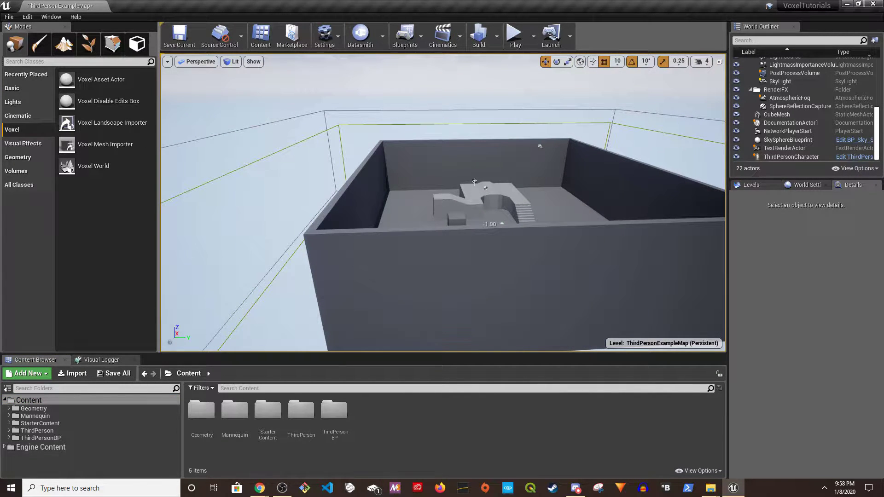
left_click(489, 294)
key("Delete")
left_click(496, 169)
key("Delete")
left_click(594, 165)
key("h")
left_click(375, 186)
key("h")
left_click(437, 268)
key("h")
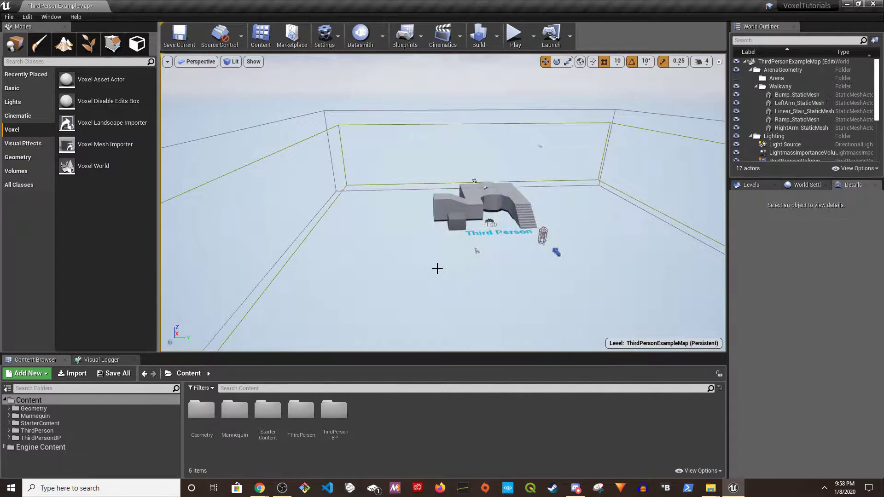
Delete the lightmass importance volume and the post-process volume that surround the former arena
right_click_drag(386, 233, 382, 225)
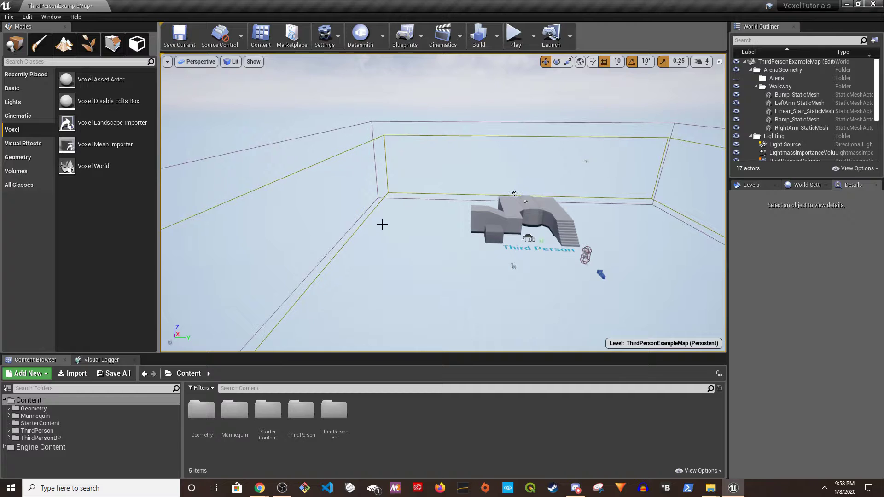
left_click(381, 139)
key("h")
left_click(382, 123)
key("h")
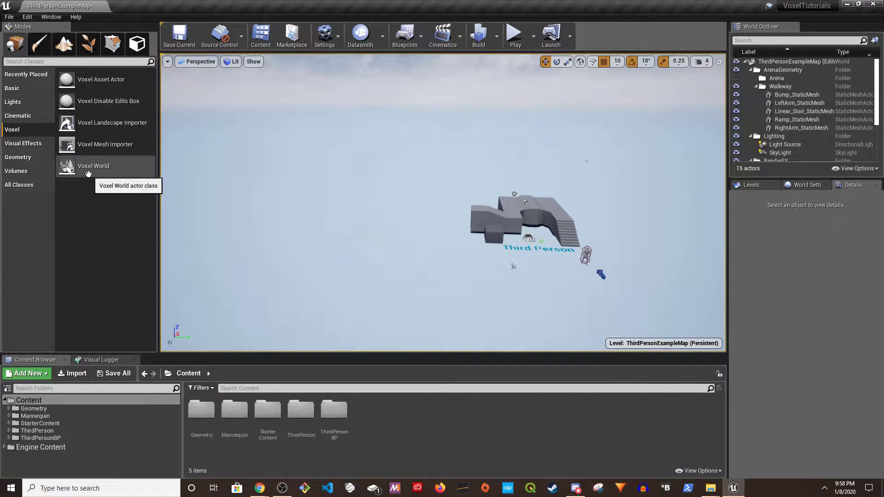
Place a Voxel World actor in the level and reset its location to 0, 0, 0
left_click_drag(98, 174, 416, 169)
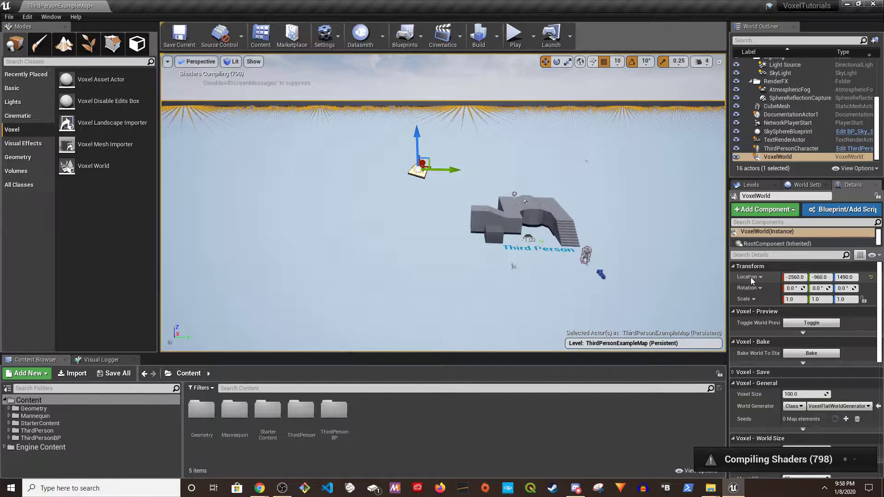
left_click(870, 278)
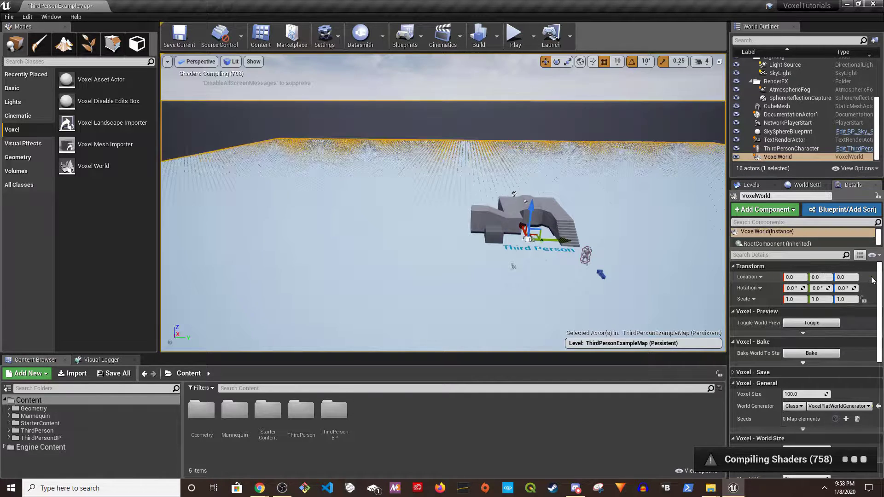
right_click_drag(442, 253, 538, 237)
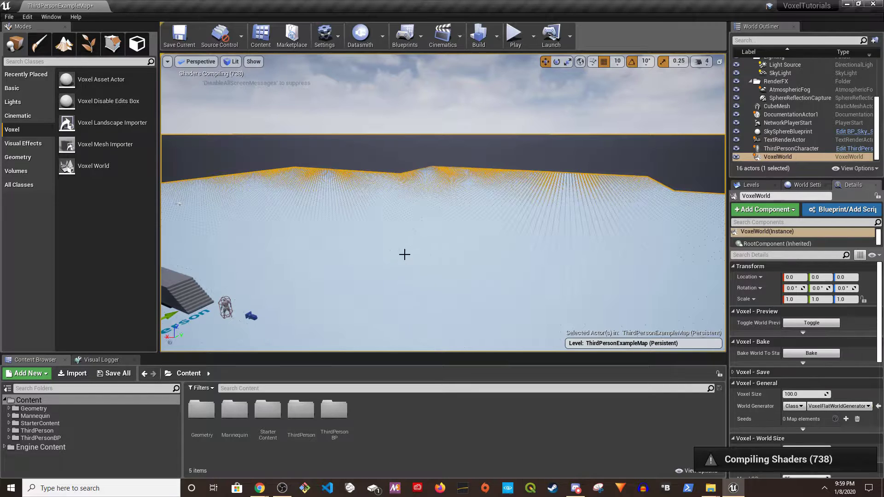
right_click_drag(400, 227, 322, 235)
right_click_drag(432, 215, 394, 219)
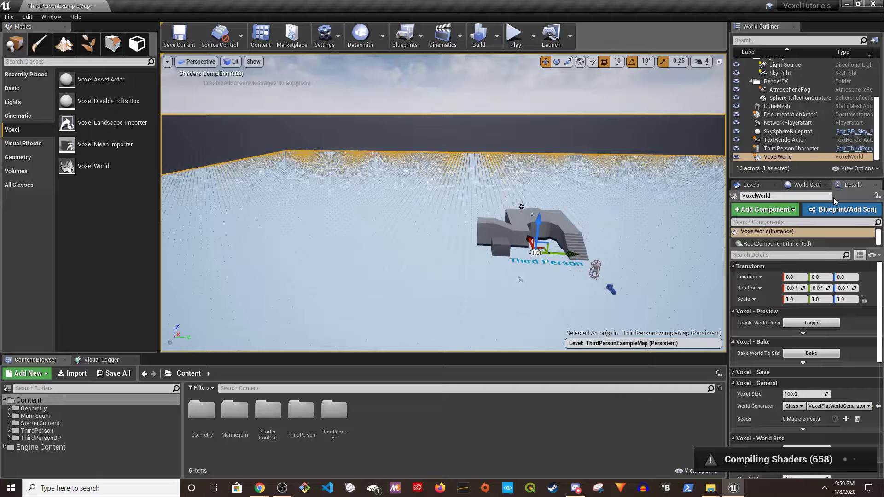
Find the VoxelWorld actor by filtering the level's actors for "vox" and set its Material Config to RGB
left_click(806, 43)
type("vox")
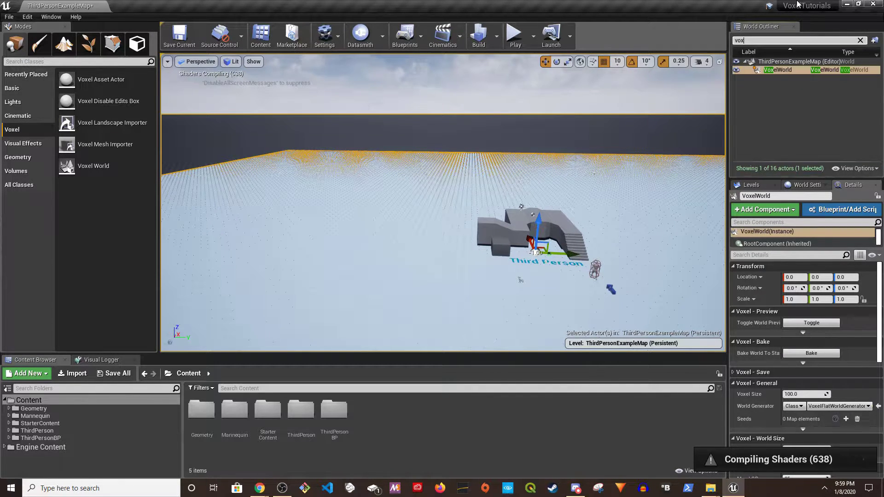
left_click(782, 72)
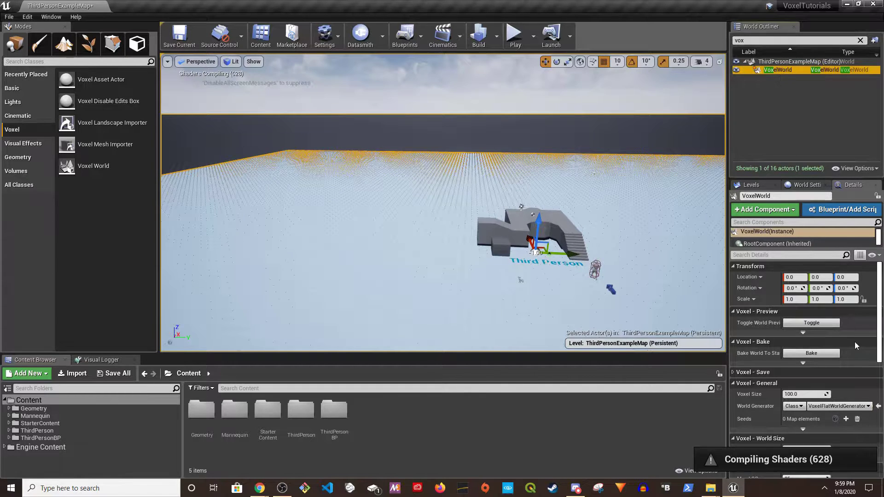
scroll(806, 377, "down", 3)
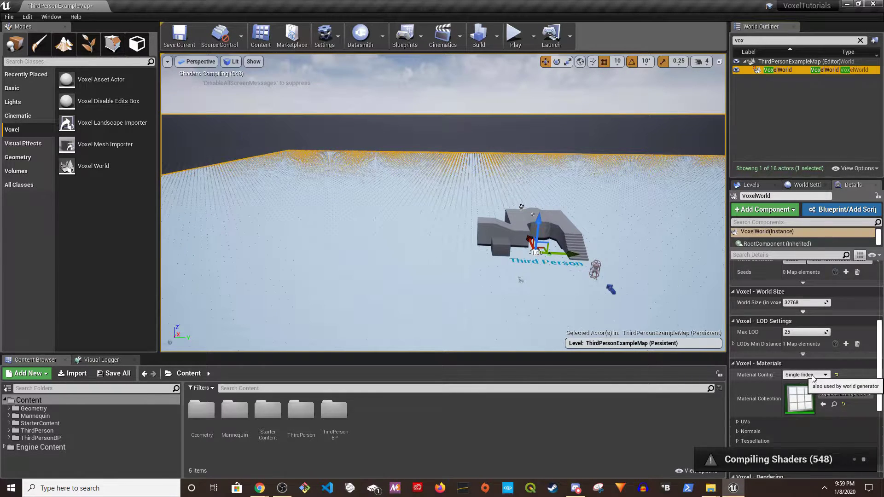
left_click(803, 375)
left_click(793, 384)
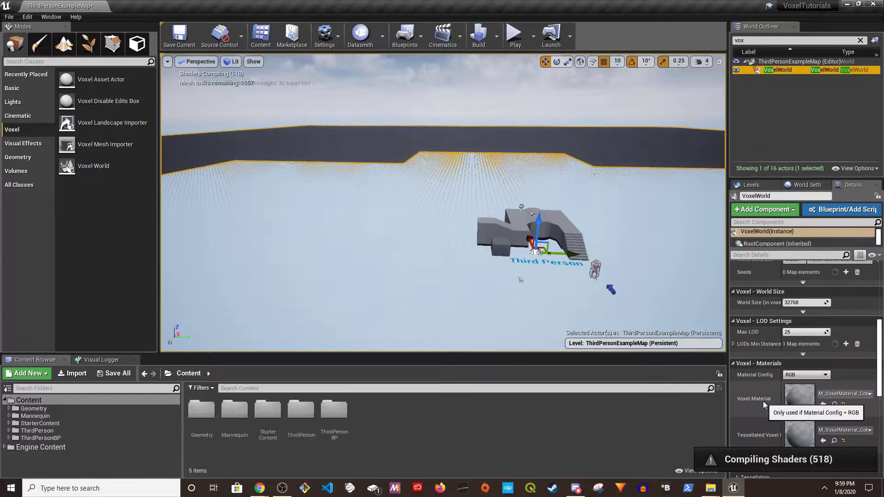
scroll(841, 373, "down", 1)
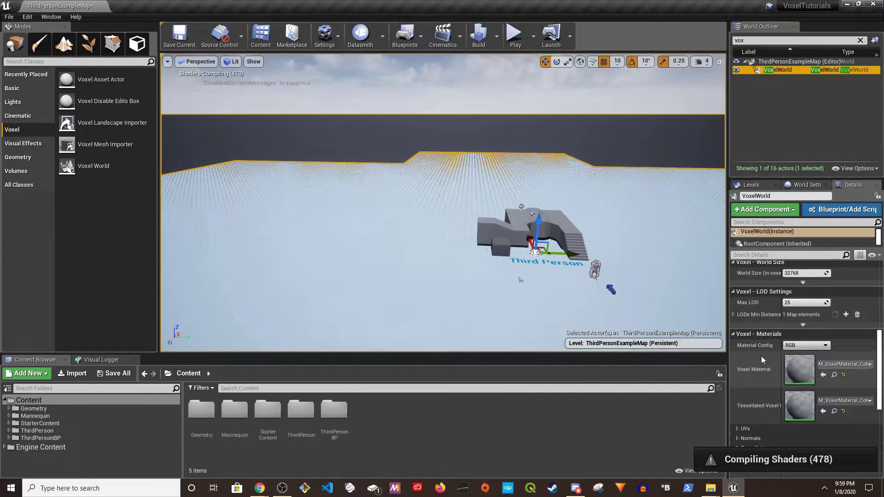
scroll(841, 372, "up", 5)
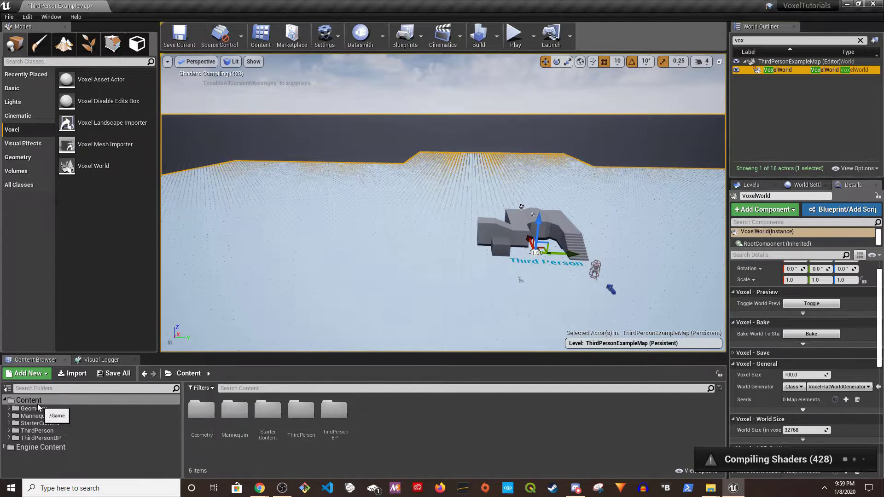
Create a folder named Voxel in the project's Content folder and open it
right_click(373, 417)
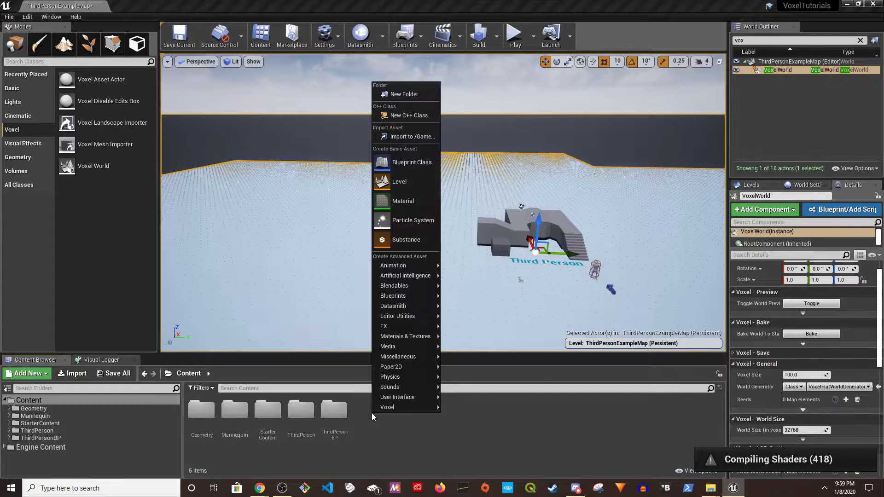
left_click(404, 94)
type("Voxel")
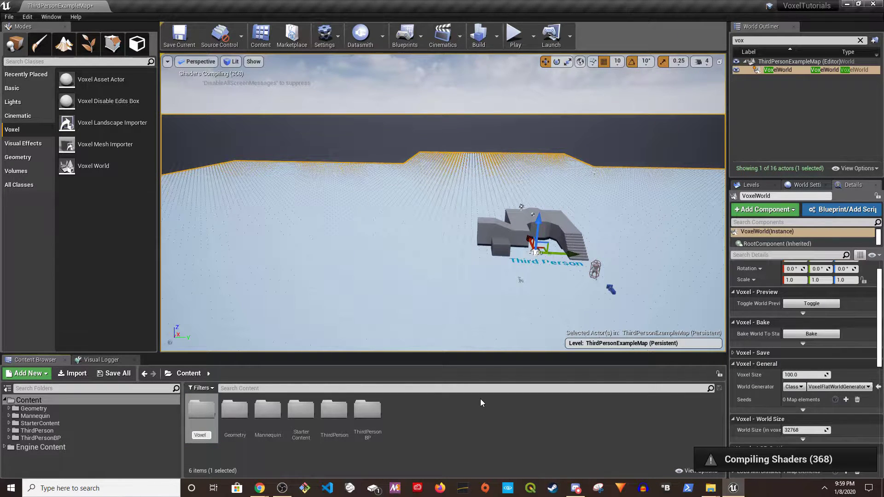
key("Return")
key("Return")
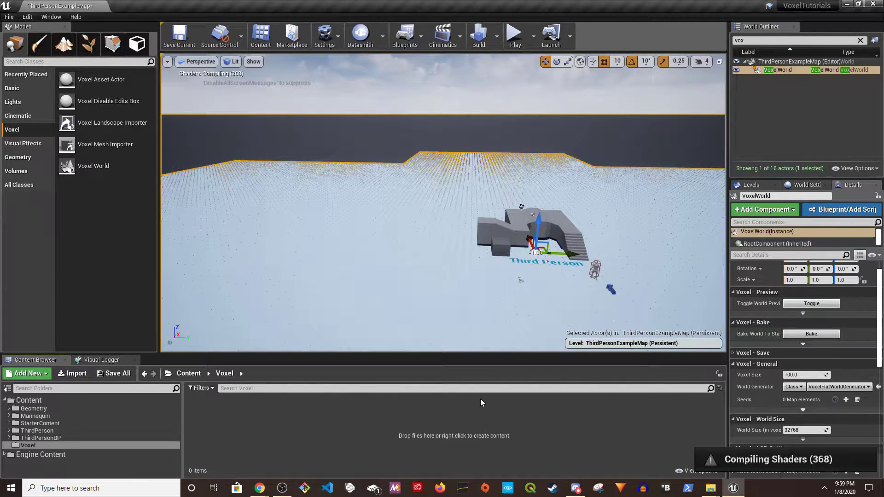
Create a Voxel Graph asset with its default name in the Voxel folder
right_click(273, 428)
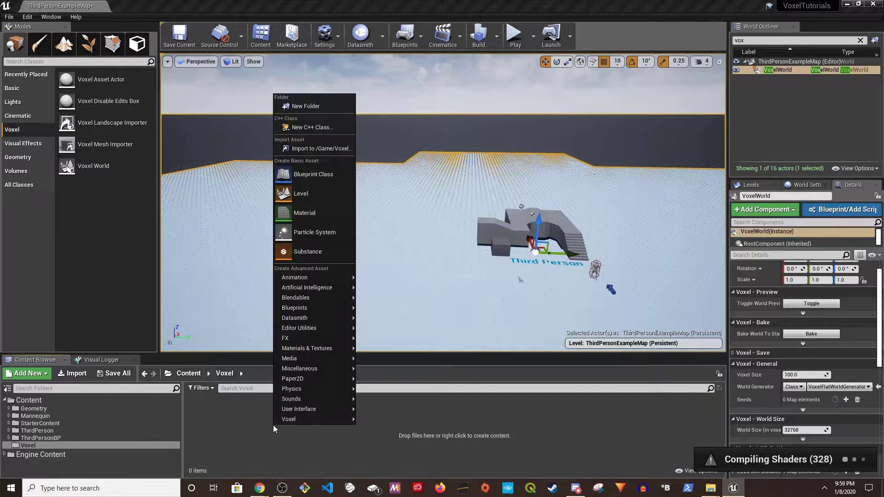
mouse_move(300, 419)
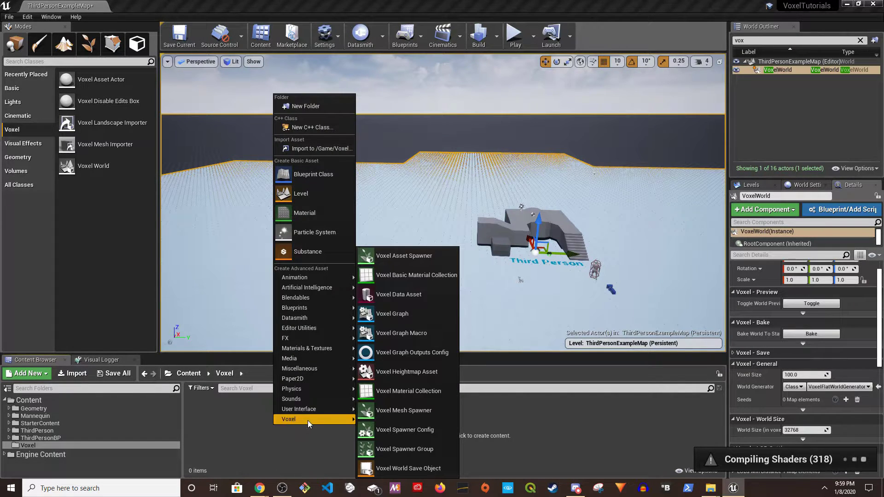
left_click(409, 316)
Set the VoxelWorld's World Generator type to Object and assign the new voxel graph to it
scroll(801, 368, "down", 1)
left_click(794, 349)
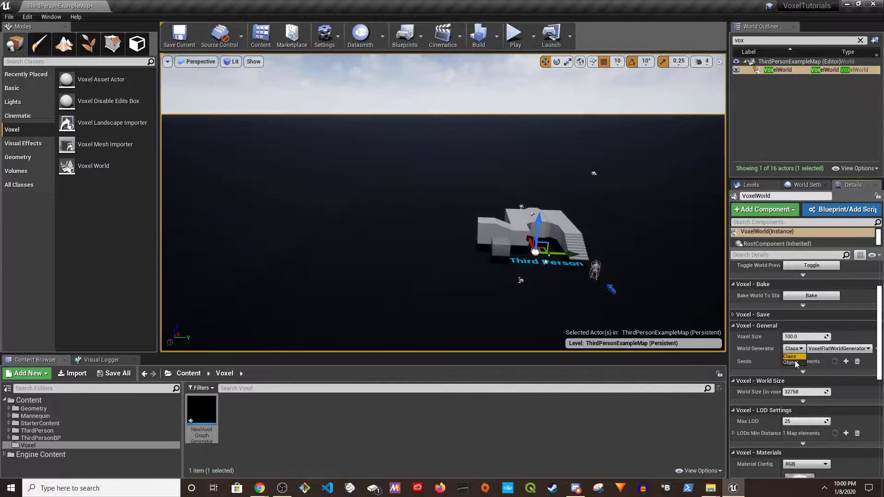
left_click(790, 363)
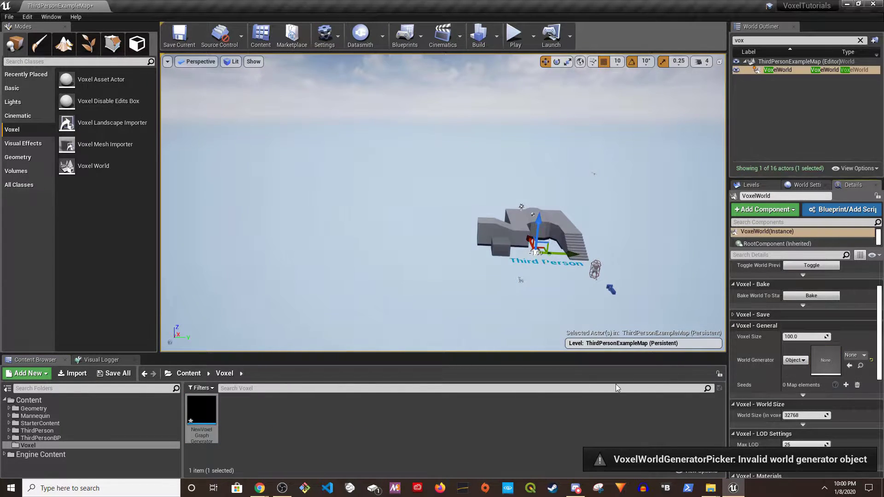
left_click(849, 365)
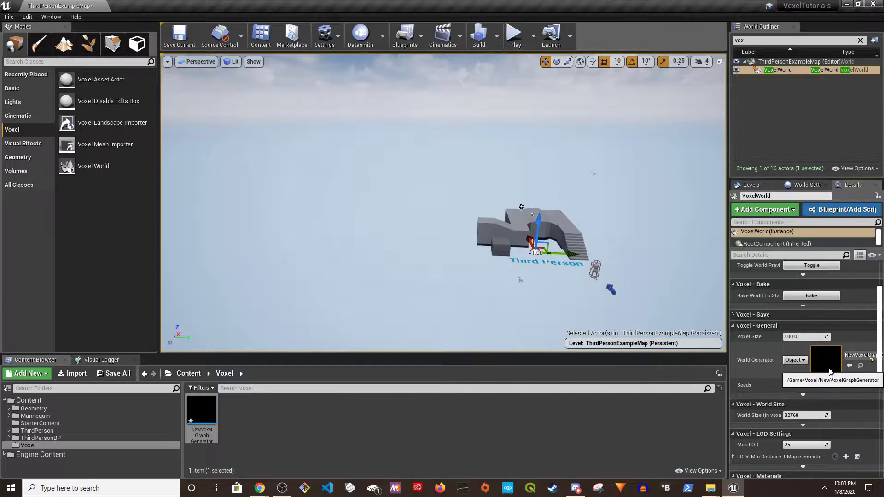
mouse_move(575, 289)
right_mouse_down()
mouse_move(529, 261)
mouse_move(589, 280)
right_mouse_up()
Open the new voxel graph for editing and add a Set Value node connected to the Start node
double_click(193, 408)
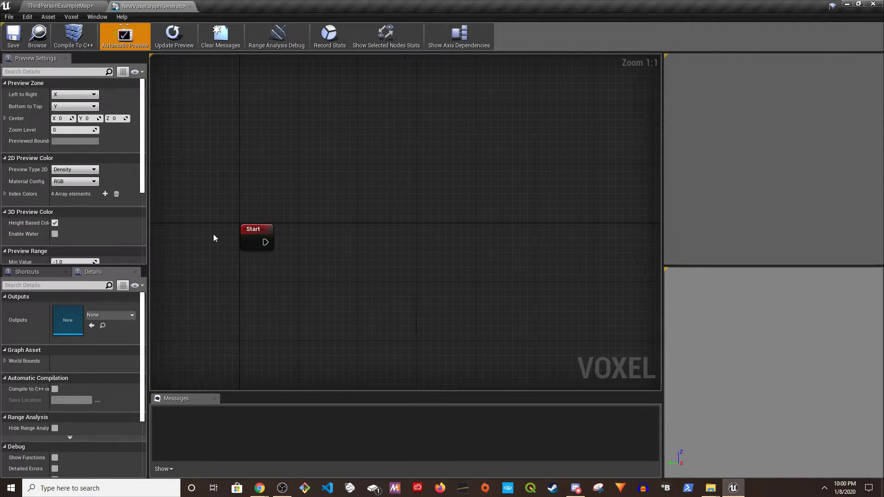
left_click_drag(265, 242, 380, 260)
type("setva")
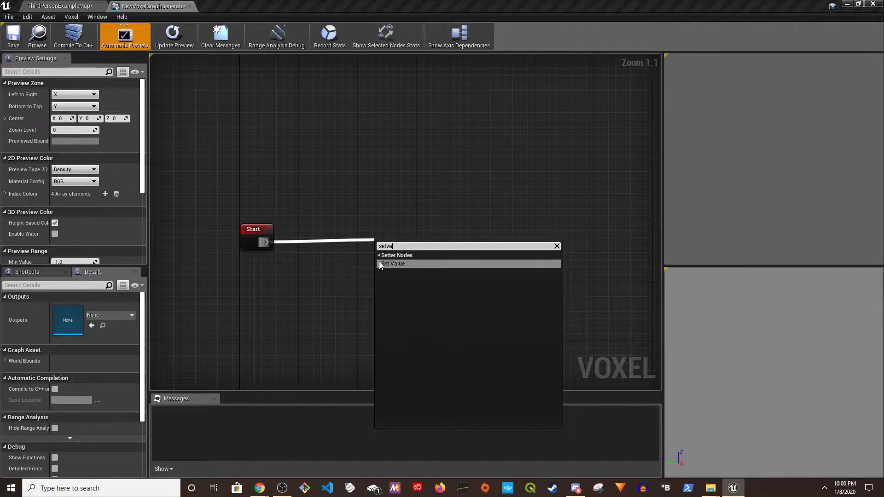
left_click(380, 263)
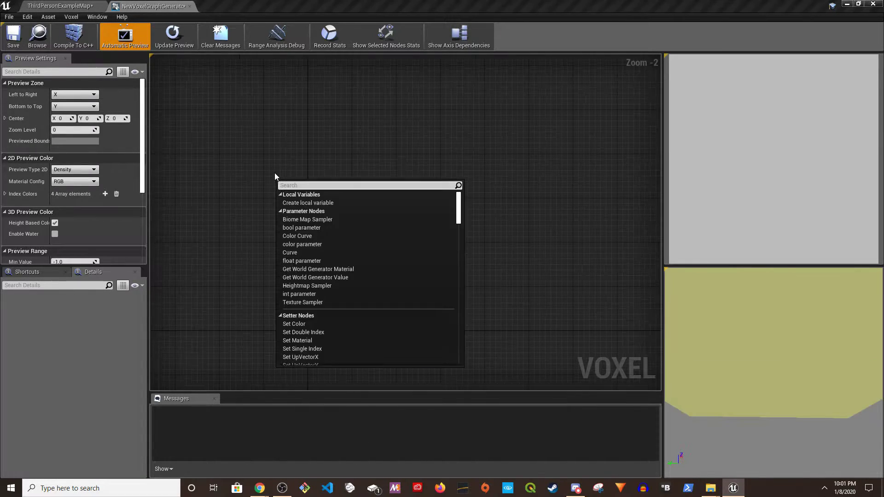
Add an X coordinate node and a Y coordinate node below it, above the Start node
left_click(275, 173)
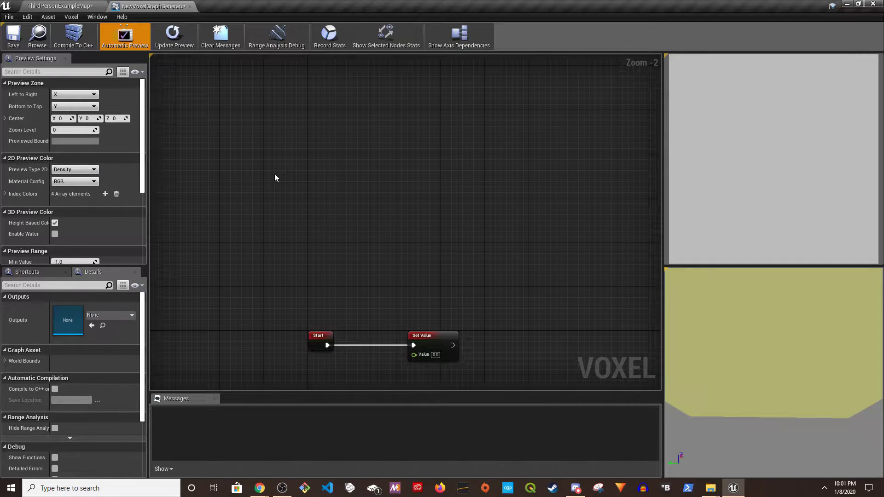
left_click(274, 172)
right_click_drag(276, 213, 279, 191)
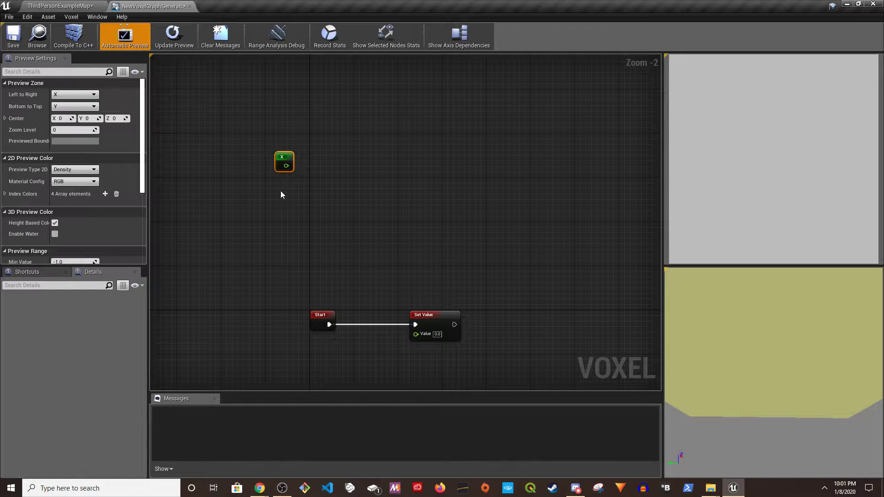
left_click(291, 214)
left_click_drag(291, 193, 286, 191)
right_click_drag(321, 183, 296, 237)
Add a 2D IQ Noise node beside the X and Y coordinate nodes
right_click(303, 221)
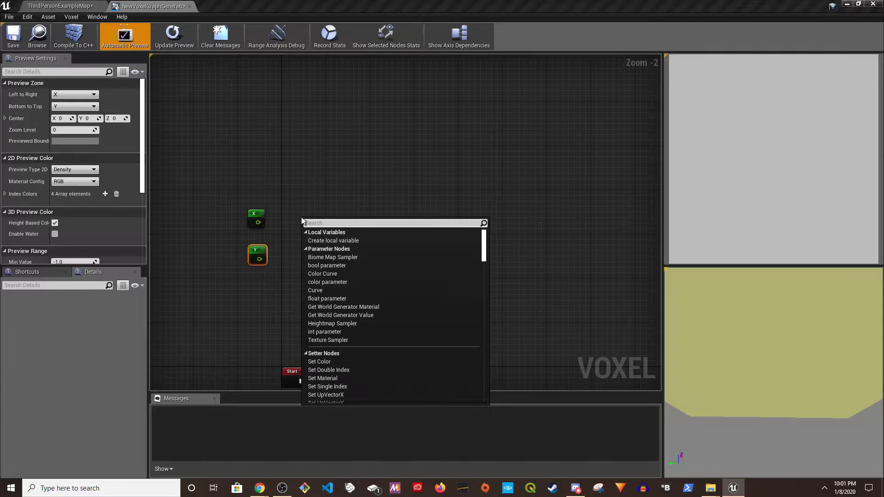
type("2d")
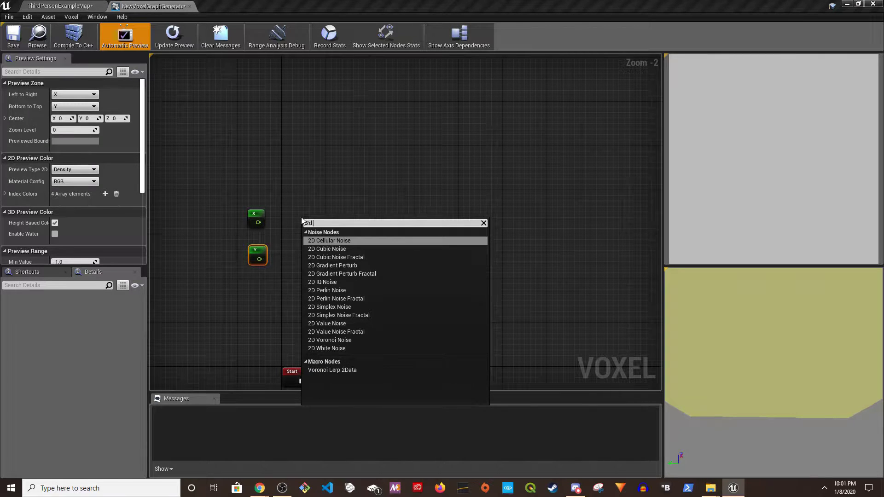
type(" iQ")
key("Return")
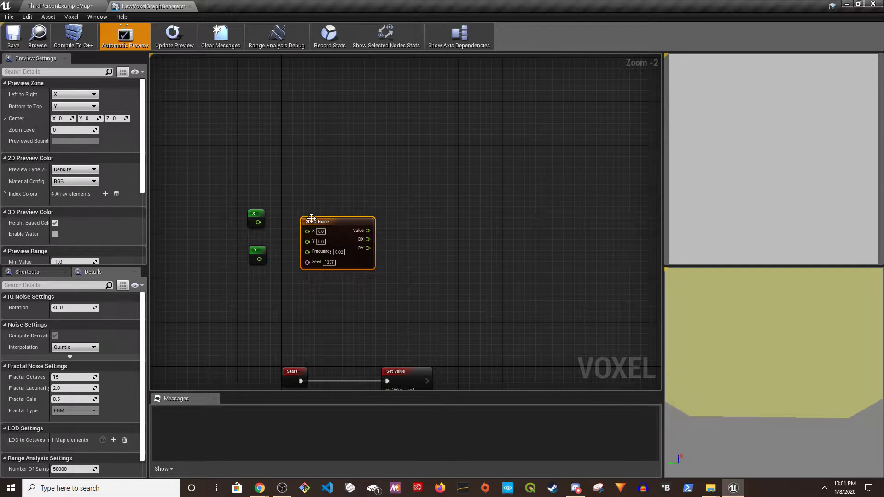
left_click_drag(343, 222, 349, 216)
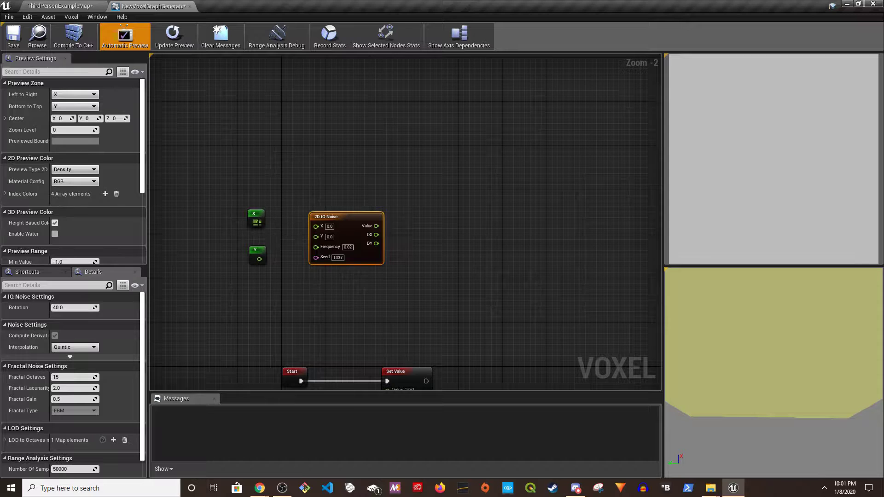
Connect the X and Y coordinate nodes to the matching X and Y inputs of the 2D IQ Noise node
left_click_drag(256, 222, 315, 226)
left_click_drag(259, 259, 315, 234)
left_click(257, 252)
right_click_drag(293, 279, 219, 286)
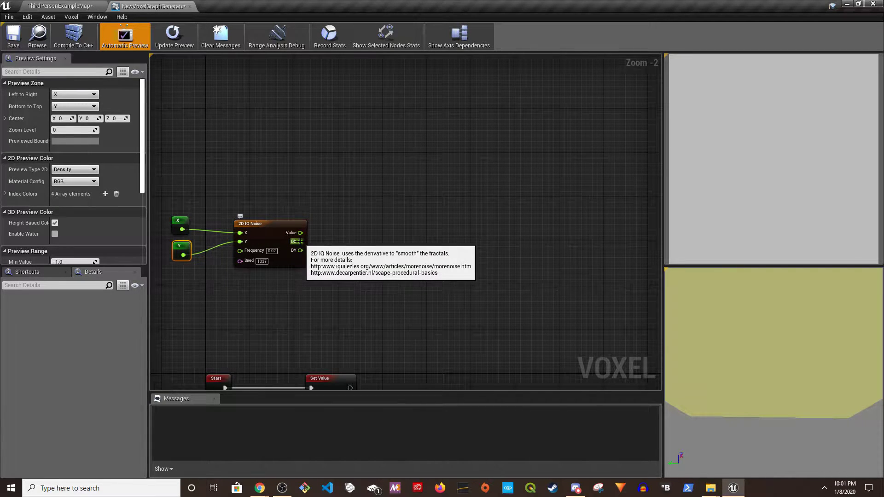
Add a Get Slope from Derivatives node fed by the DX and DY outputs of the 2D IQ Noise node
left_click_drag(297, 241, 343, 254)
type("deri")
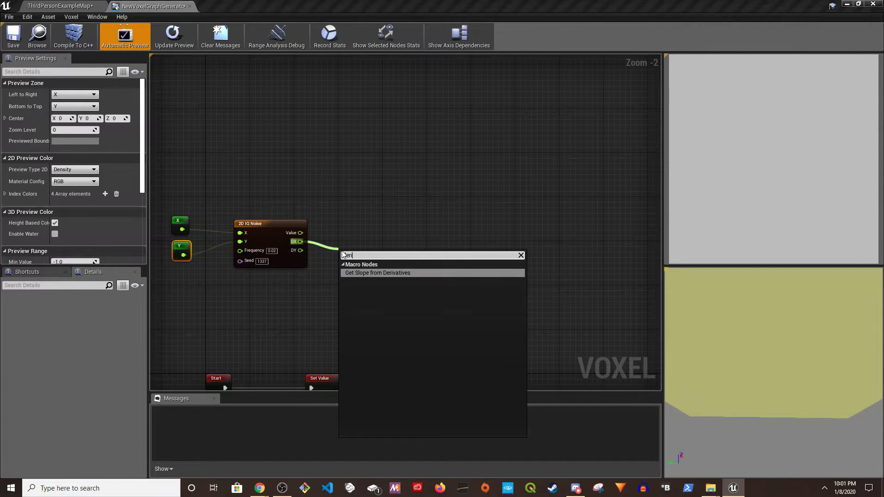
key("Return")
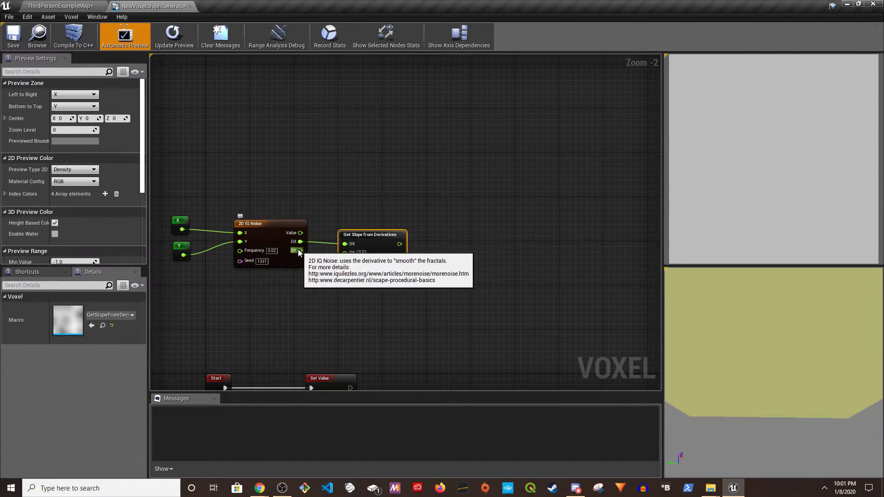
left_click_drag(299, 251, 346, 254)
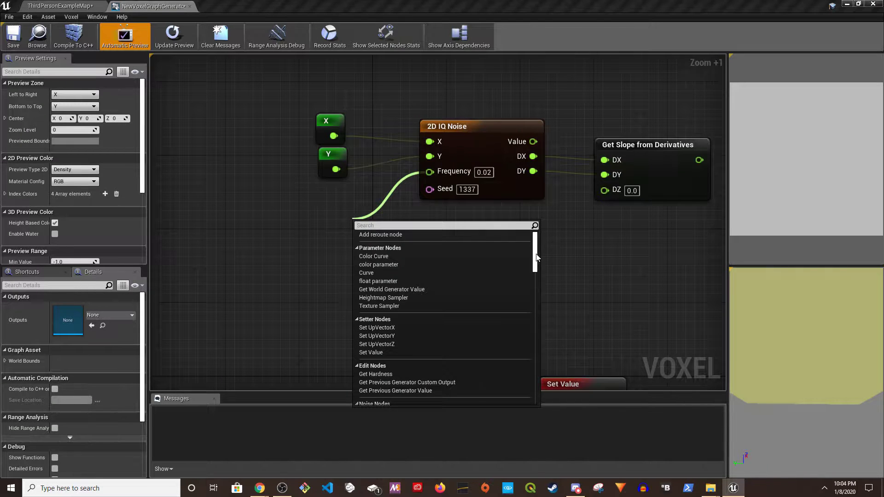
Add a float parameter named Frequency with value 0.001 to the noise node's Frequency input, placed below the Y node
left_click(393, 281)
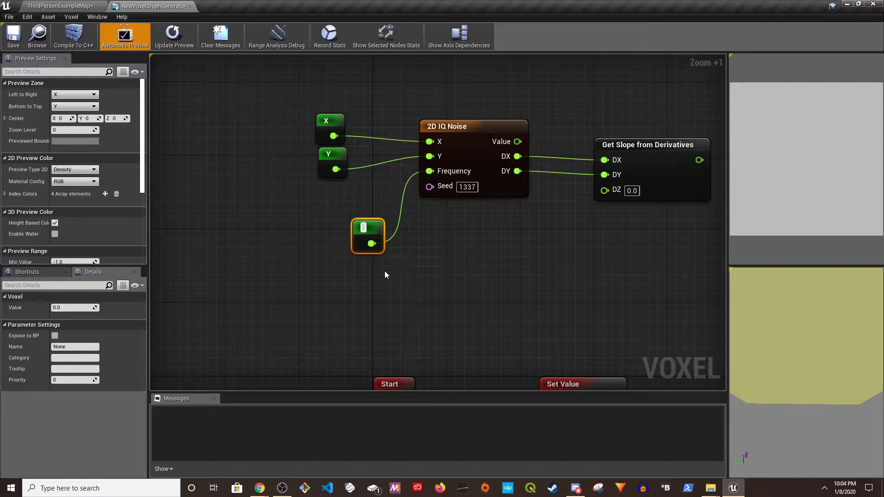
type("Frequency")
key("Return")
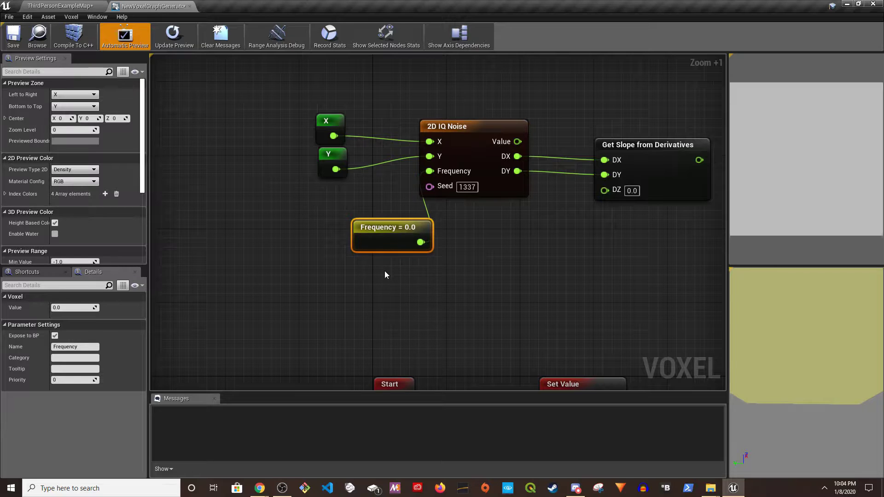
left_click_drag(380, 232, 308, 205)
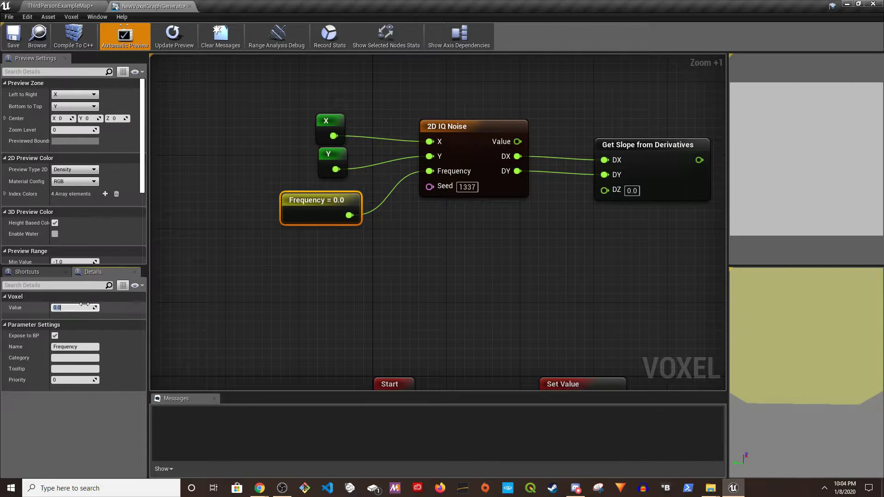
key("Return")
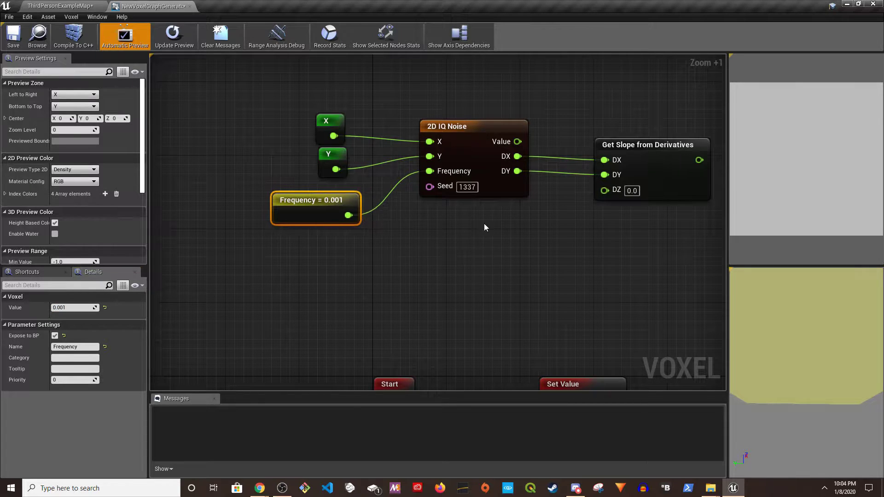
Add a float - float node that subtracts the Get Slope from Derivatives output from the noise Value output
right_click_drag(483, 227, 345, 234)
right_click_drag(470, 227, 434, 254)
left_click(458, 193)
left_click_drag(324, 185, 576, 183)
type("-")
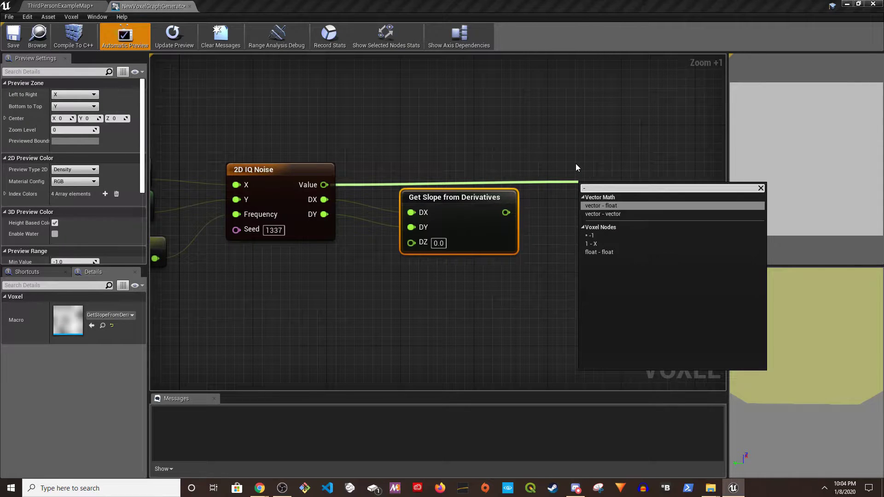
left_click(601, 252)
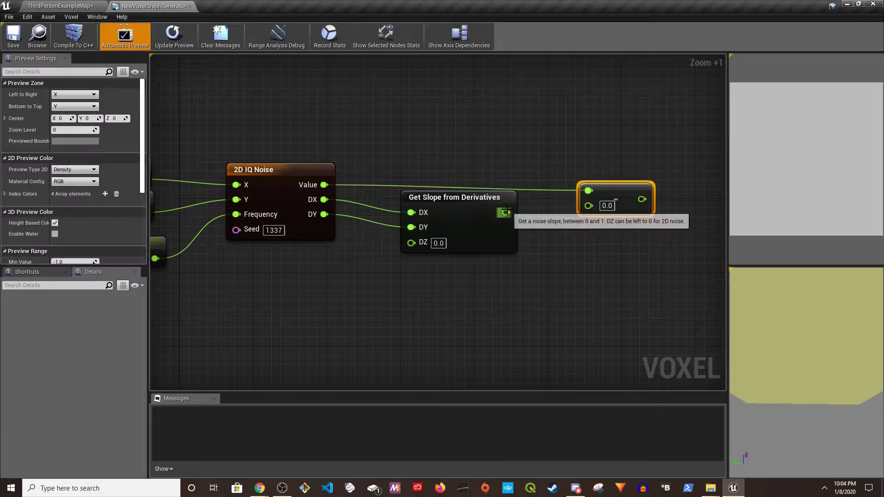
left_click_drag(506, 212, 589, 206)
Add a multiply node to the subtraction output and set its second input to 200
right_click_drag(594, 263, 489, 256)
left_click_drag(522, 191, 589, 193)
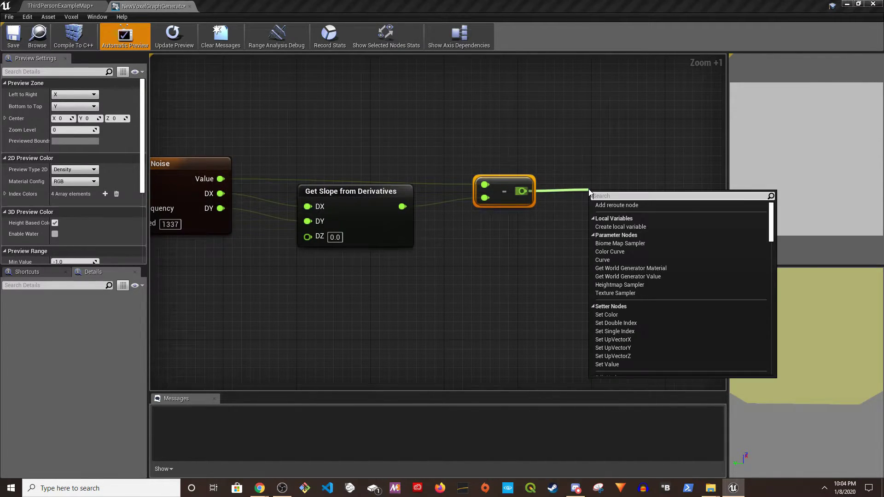
type("*")
left_click(609, 252)
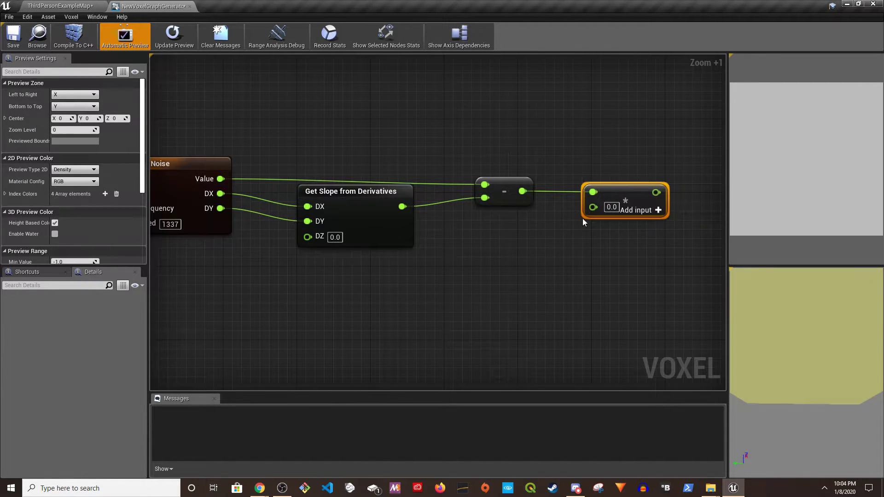
left_click(611, 207)
type("200")
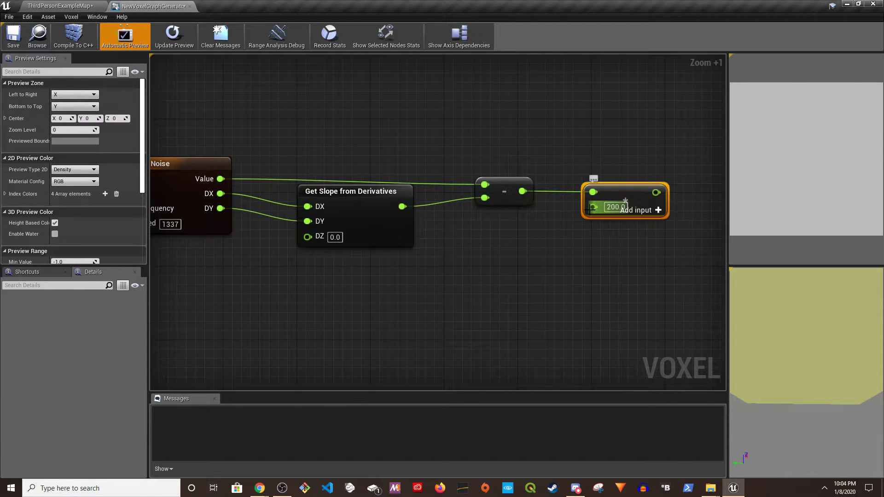
Add a float parameter named Multiplier with value 200 to the multiply node's second input, placed below the subtraction node
left_click_drag(592, 207, 539, 250)
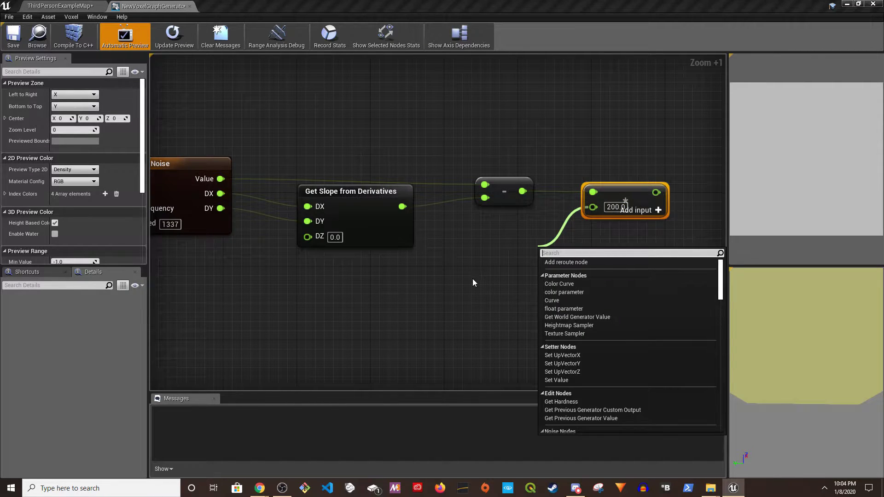
left_click(542, 309)
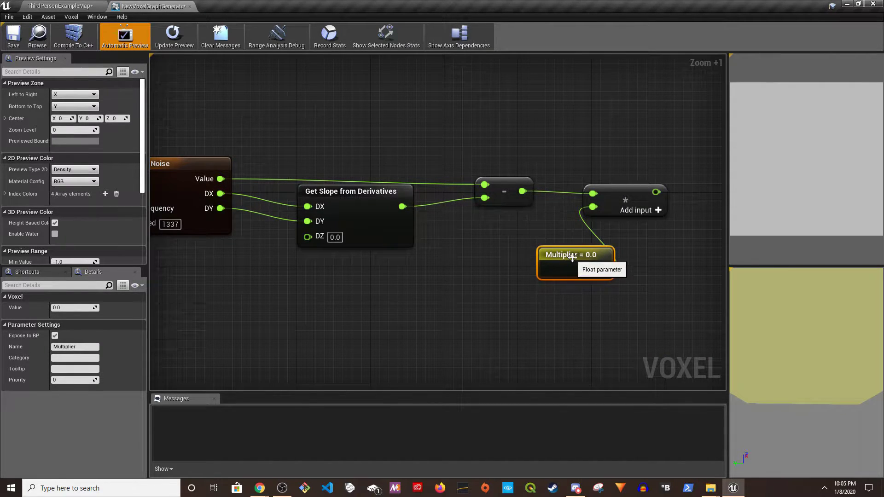
left_click_drag(572, 258, 415, 277)
right_click_drag(453, 296, 380, 313)
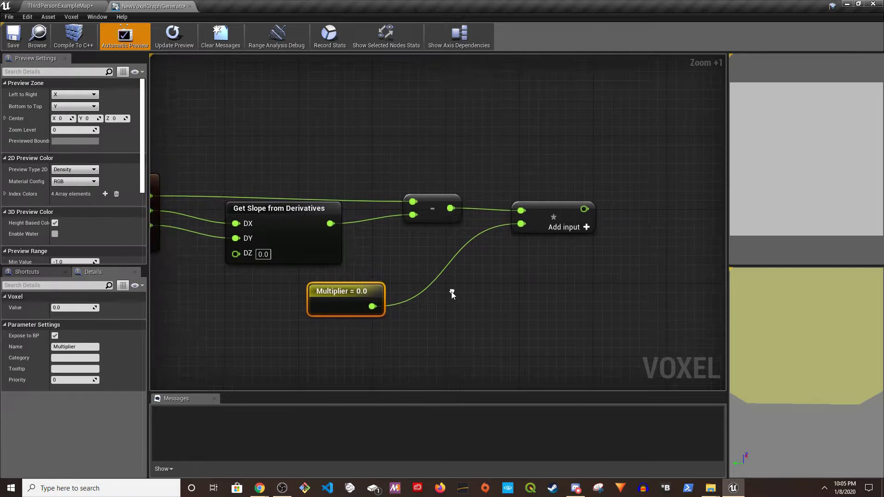
left_click_drag(365, 296, 448, 268)
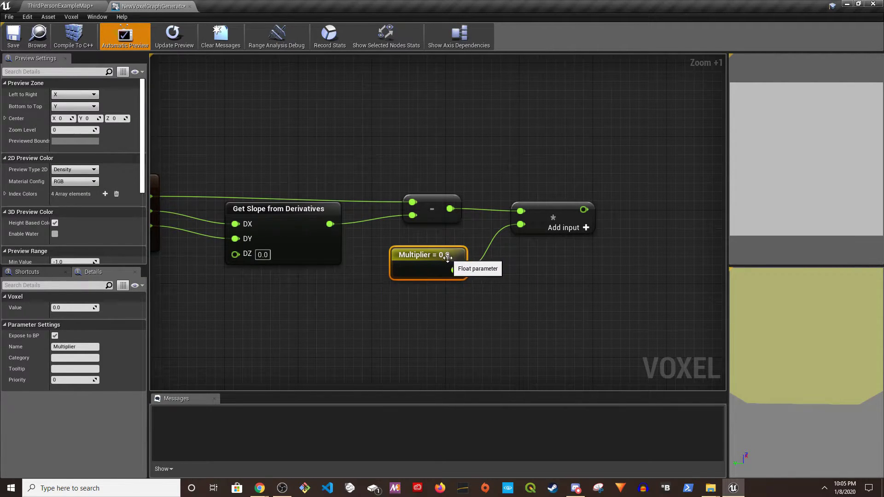
right_click_drag(450, 261, 450, 279)
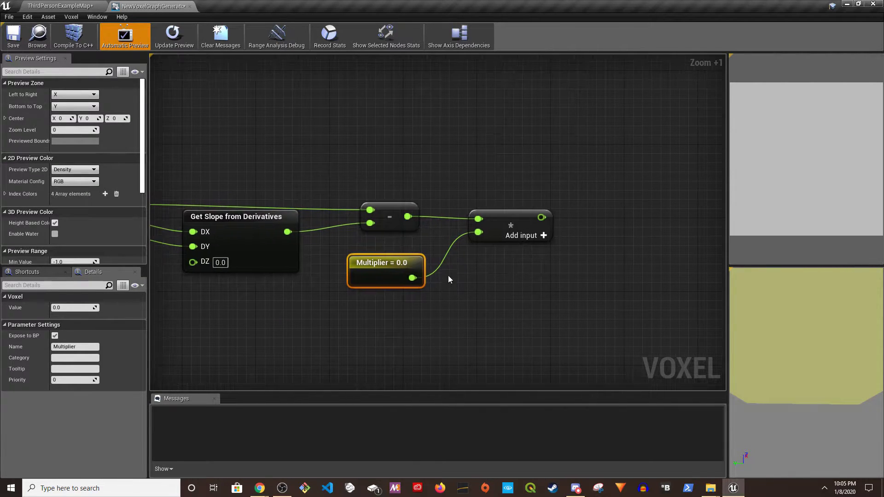
left_click(83, 307)
type("200")
key("Return")
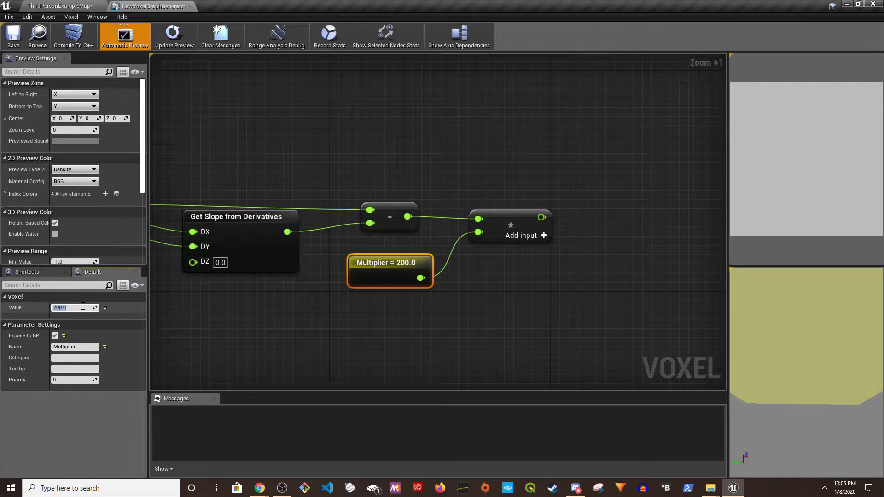
Create a local variable named Land from the multiply node's output, align it beside that node, and save the graph
right_click_drag(477, 300, 369, 310)
left_click(418, 223)
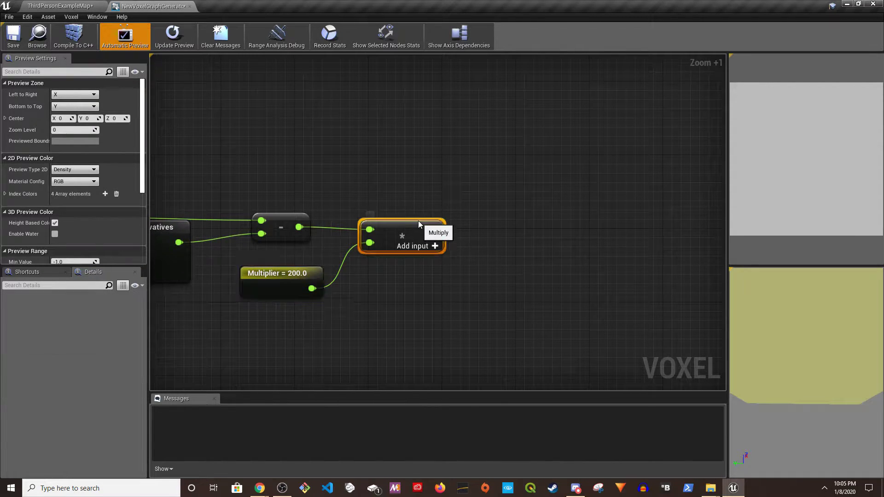
left_click_drag(432, 228, 486, 228)
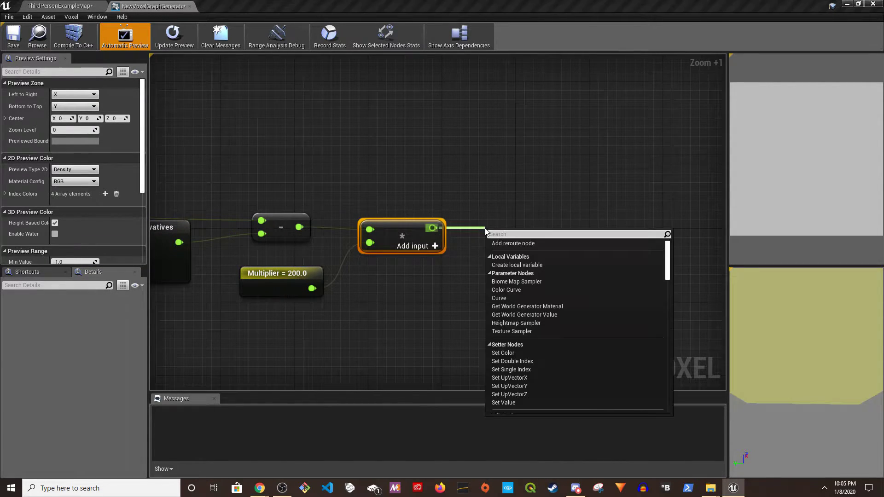
left_click(503, 266)
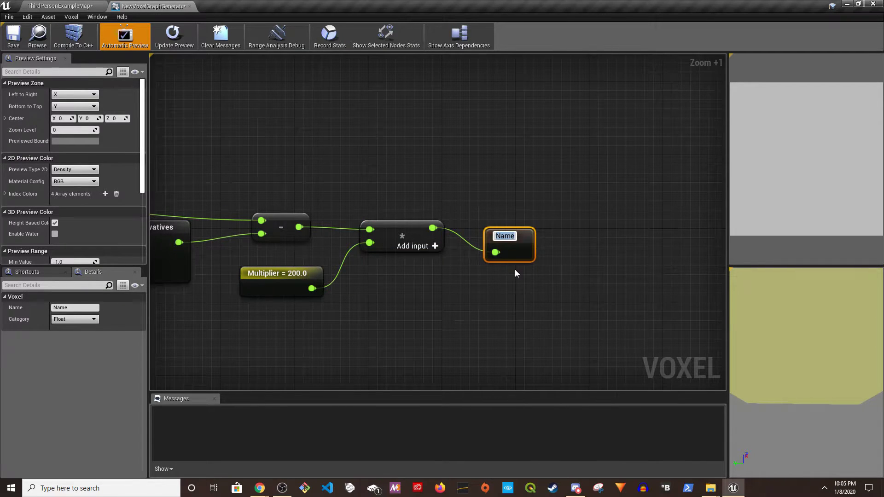
type("Land")
key("Return")
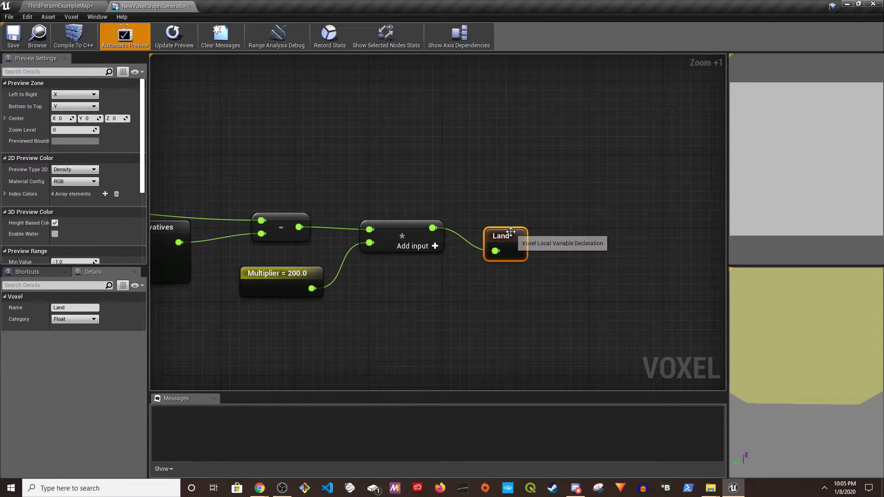
left_click_drag(507, 228, 502, 210)
right_click_drag(448, 235, 361, 147)
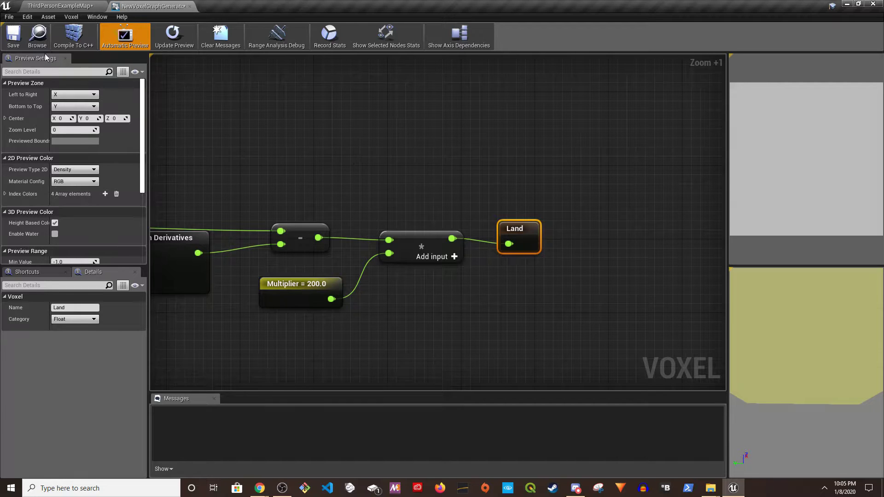
left_click(14, 37)
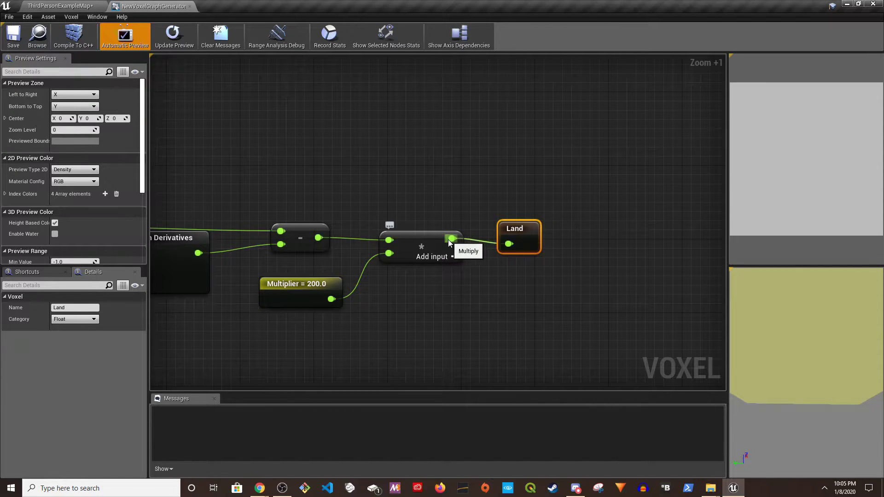
Start previewing the multiply node's output pin and inspect the terrain in the 3D preview
right_click(451, 239)
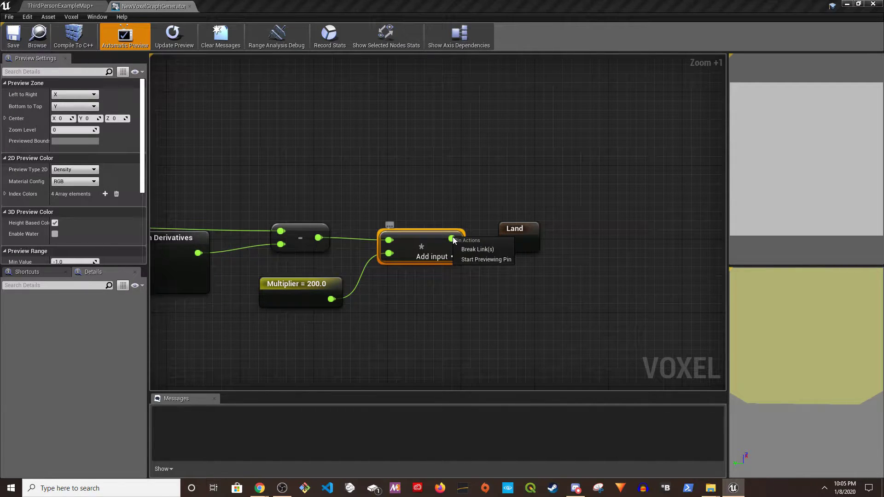
left_click(474, 260)
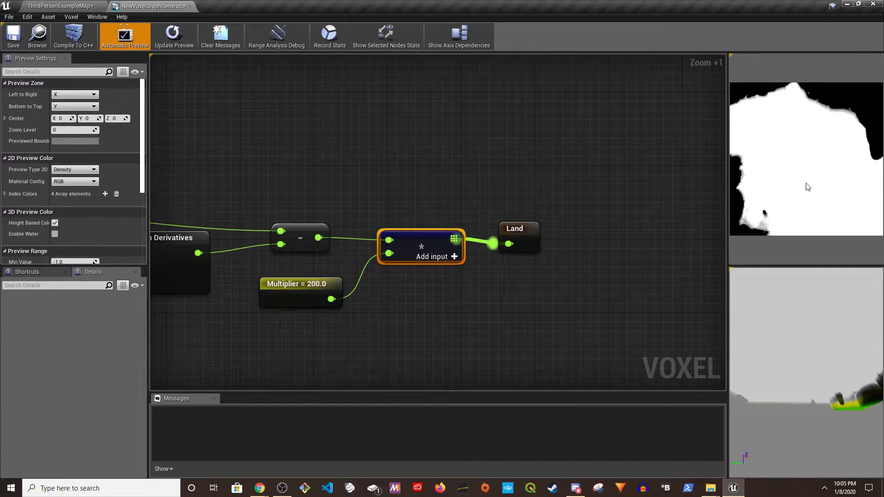
mouse_move(819, 324)
left_mouse_down()
mouse_move(818, 405)
mouse_move(821, 331)
left_mouse_up()
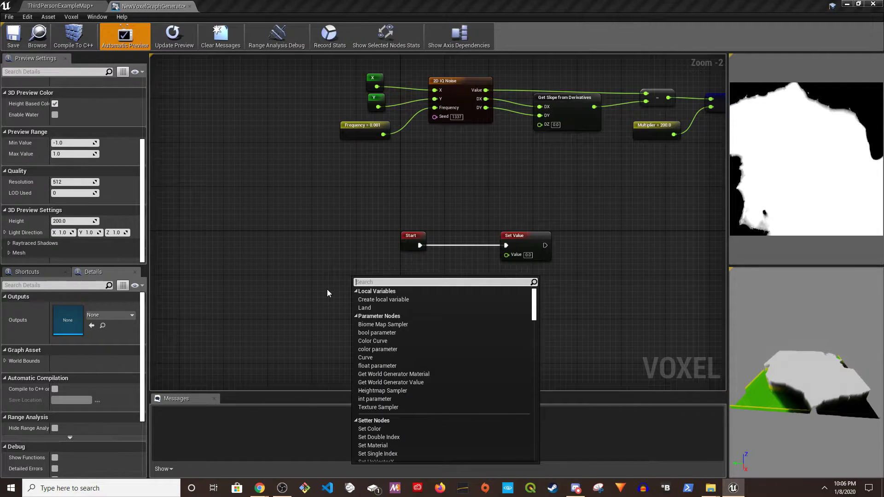
Add a Z coordinate node below the Start node and connect it to the first input of a new float - float node
left_click(346, 284)
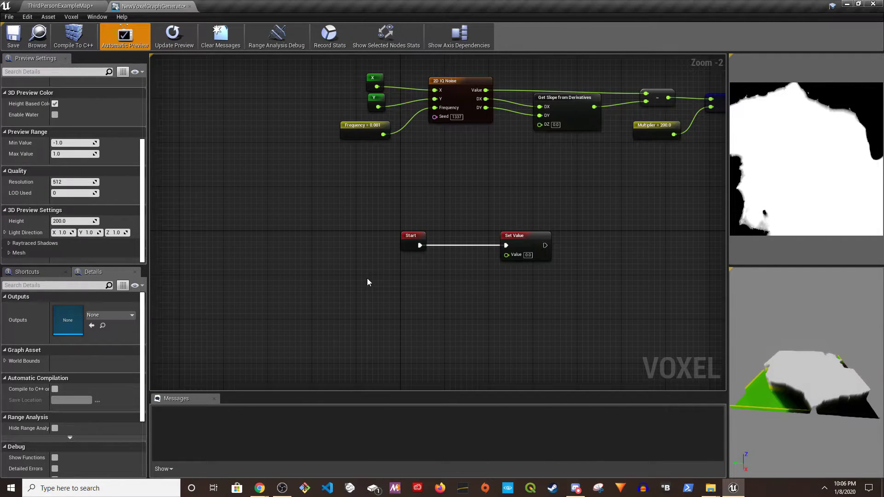
left_click(367, 281)
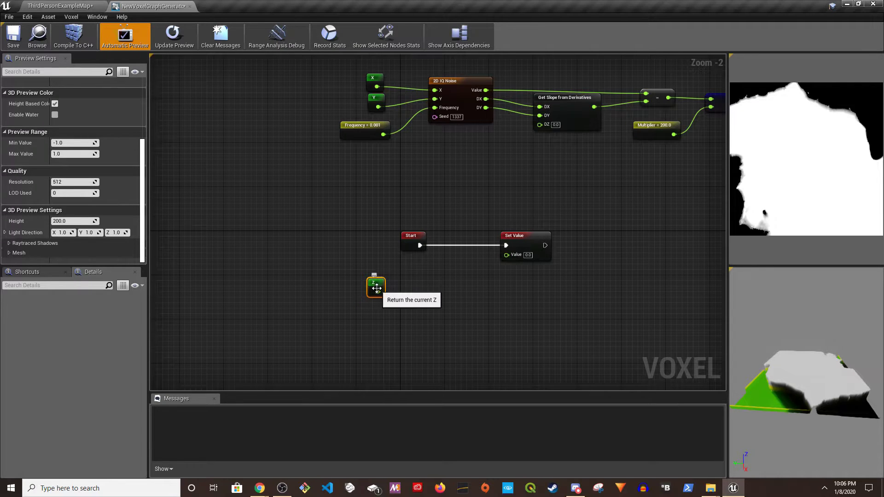
left_click_drag(377, 291, 407, 299)
type("-")
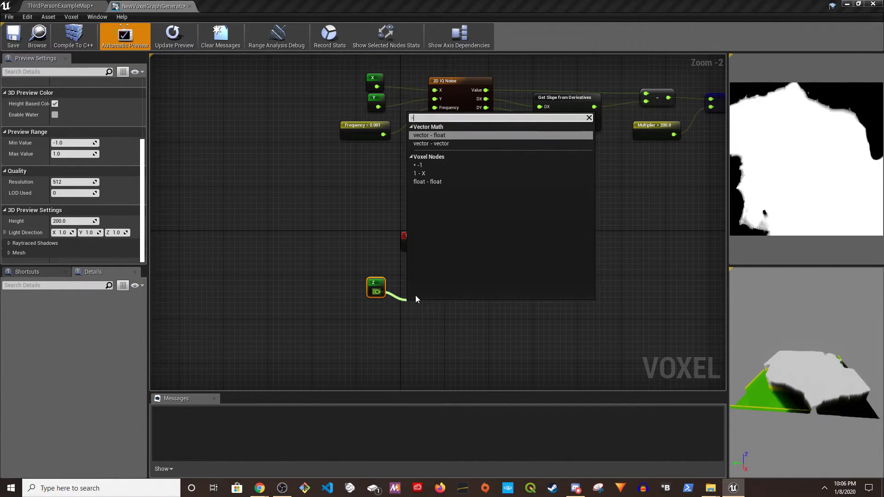
left_click(433, 182)
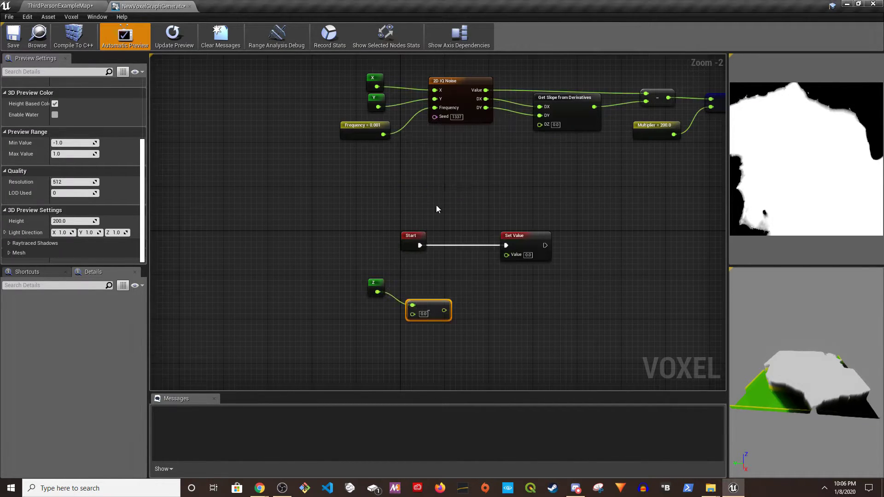
Add a Land variable node to the subtraction's second input and connect the subtraction's output to Set Value's Value input
right_click_drag(650, 135, 459, 176)
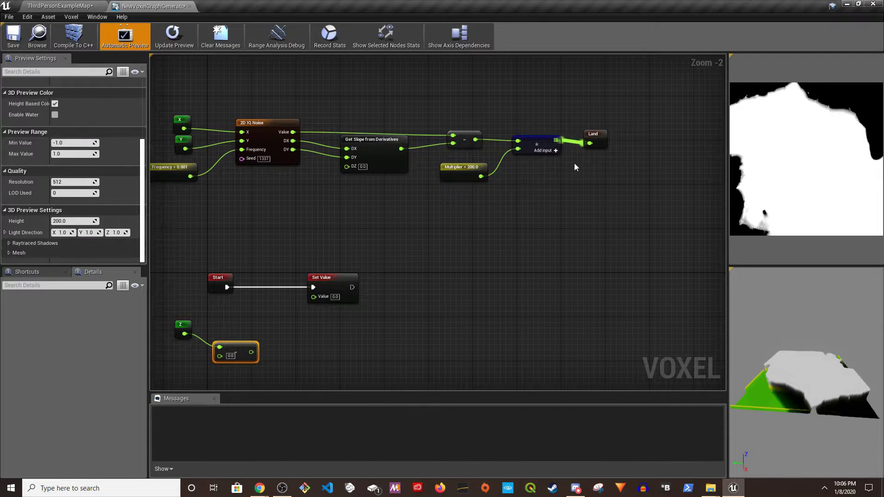
left_click(596, 139)
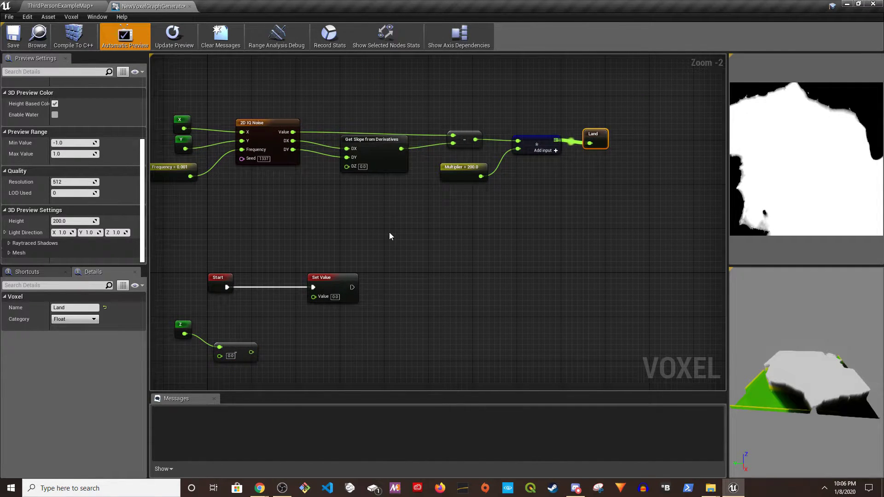
right_click_drag(391, 237, 517, 185)
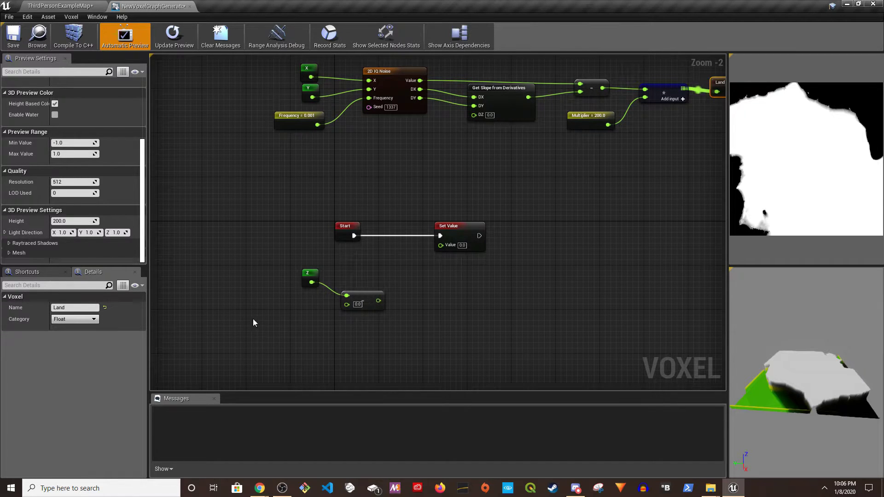
right_click(279, 321)
type("land")
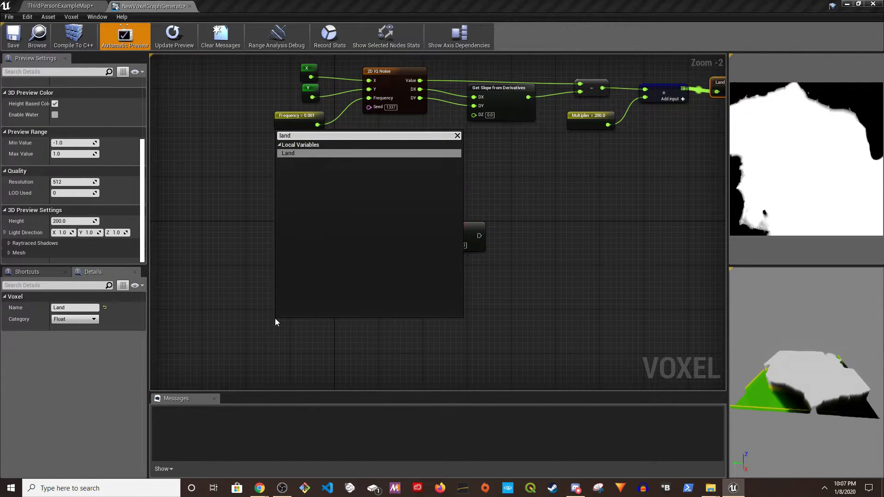
key("Return")
left_click_drag(296, 321, 441, 245)
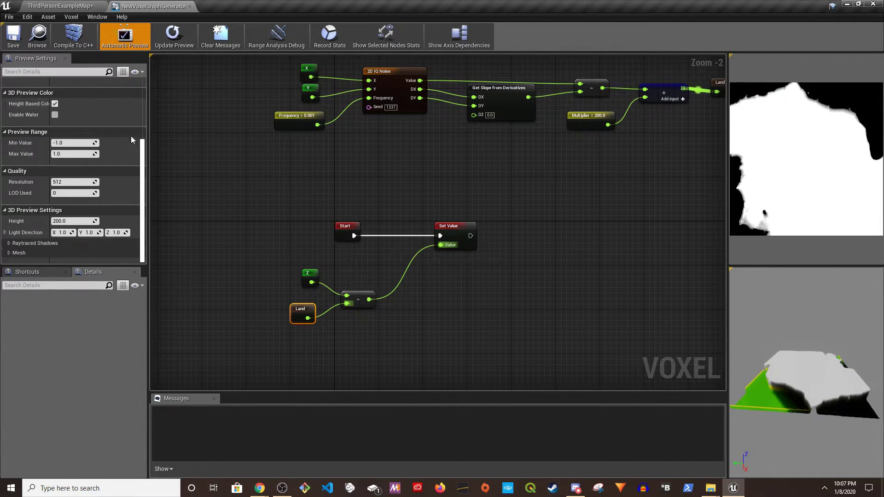
Switch to the ThirdPersonExampleMap level, briefly play it, and inspect the generated voxel terrain with an adjusted camera speed
left_click(64, 6)
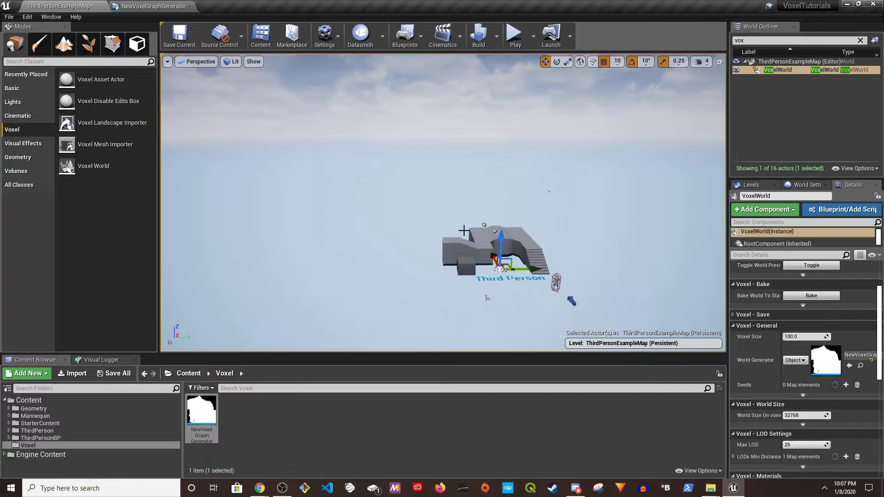
left_click(514, 34)
key("Escape")
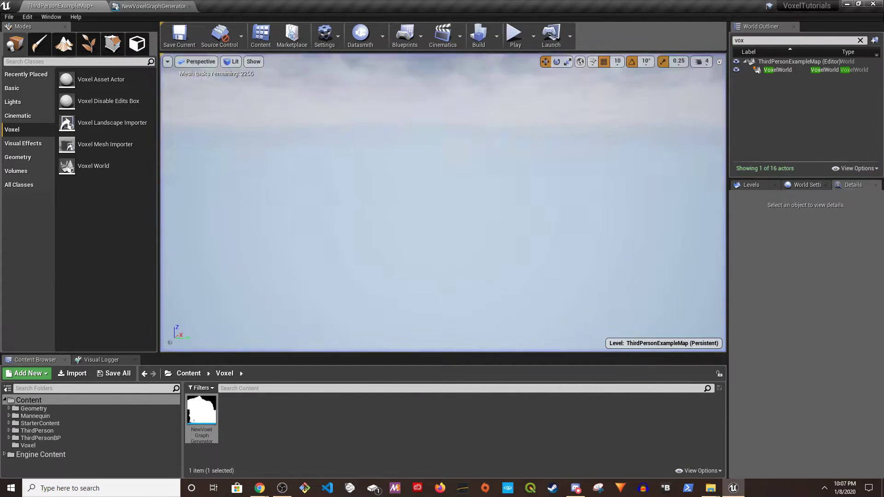
right_click_drag(443, 202, 435, 240)
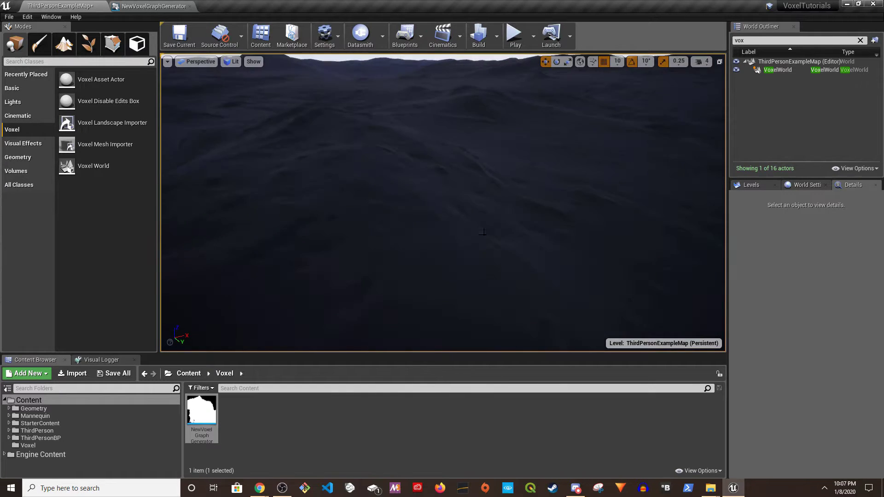
left_click(700, 61)
left_click_drag(730, 85, 765, 84)
right_click_drag(554, 154, 583, 125)
right_click_drag(355, 260, 458, 232)
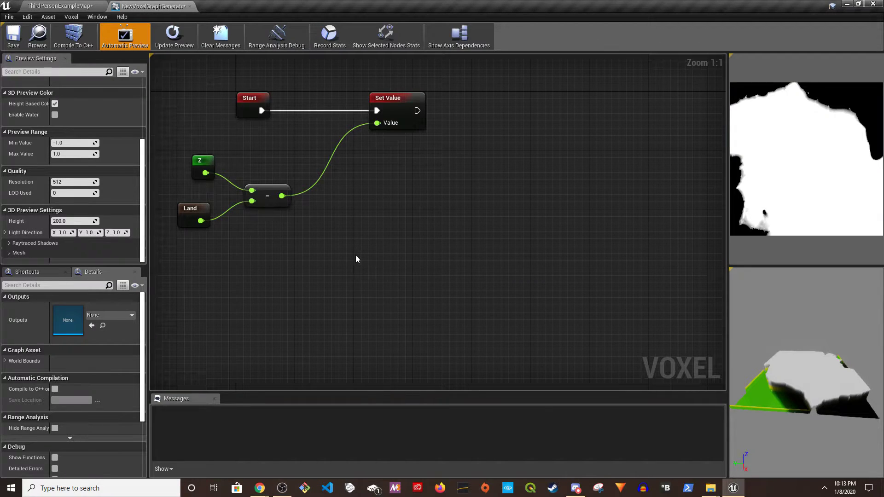
right_click(355, 255)
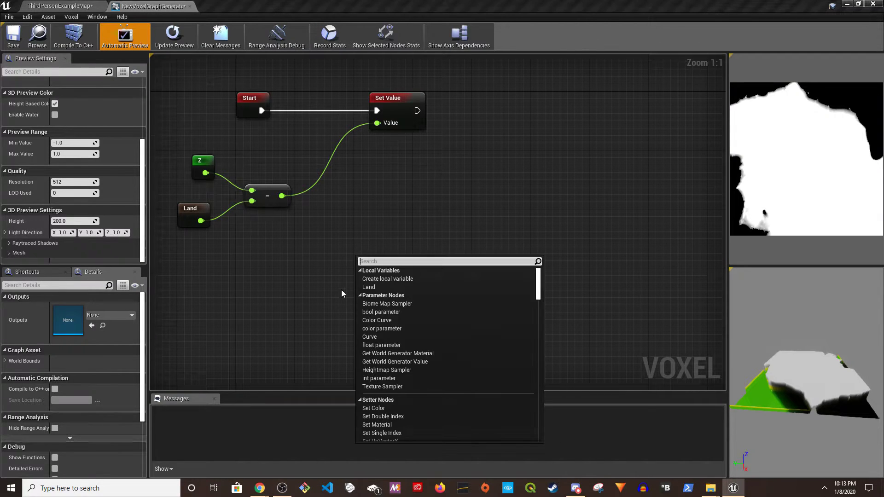
right_click(327, 302)
left_click(389, 305)
In the voxel graph, add a Land variable node below Set Value and connect it to a new float > float node
right_click(399, 284)
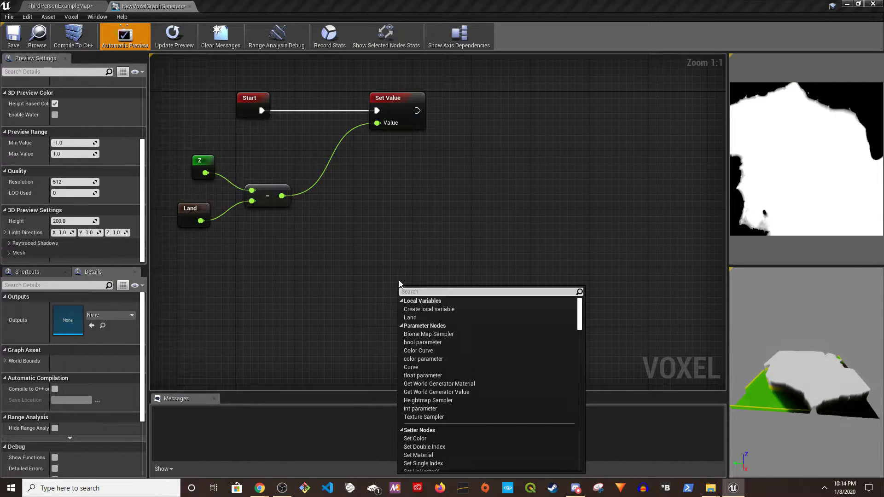
type("land")
key("Return")
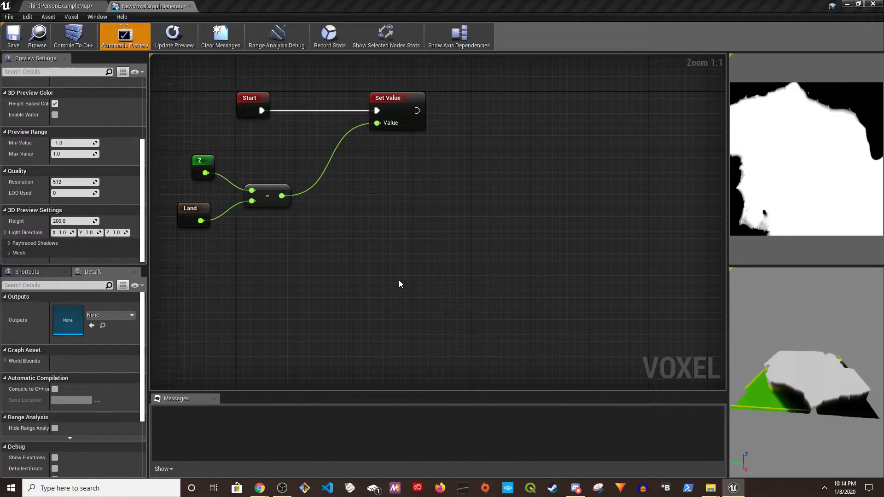
left_click_drag(420, 303, 471, 302)
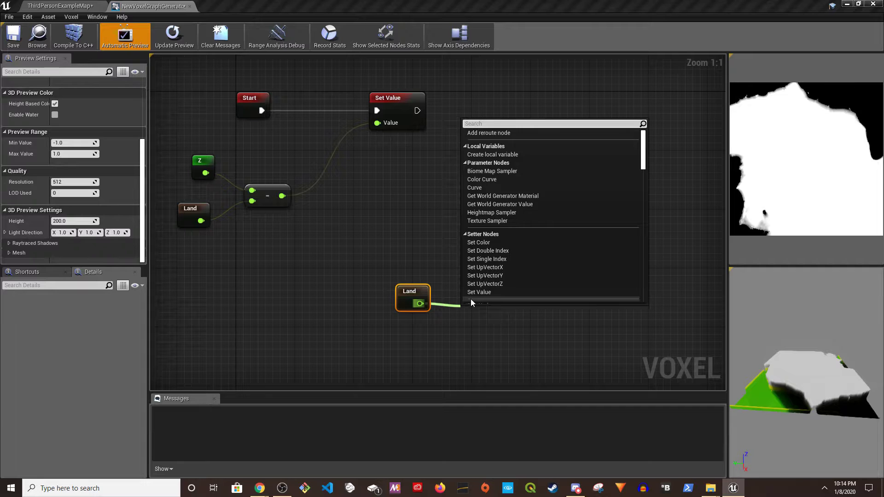
type(">")
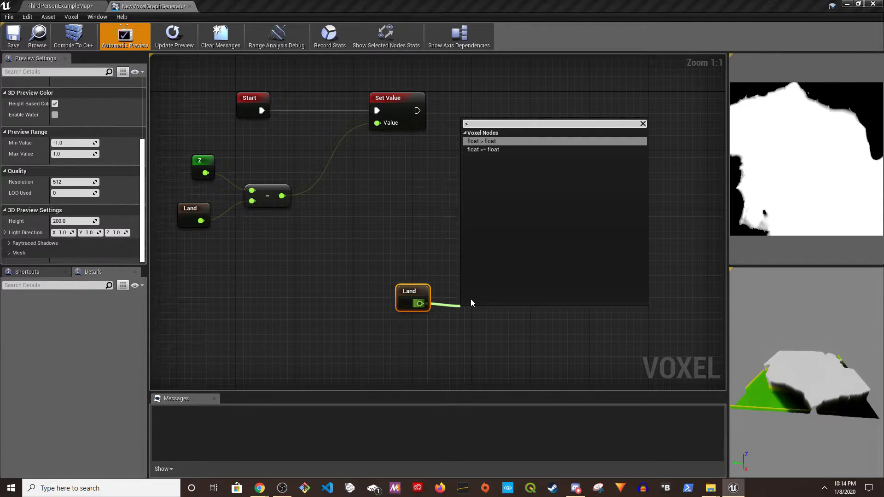
key("Return")
left_click_drag(503, 309, 493, 301)
Add an If node beside the comparison node and connect the comparison's output to its condition input
right_click(531, 267)
type("if")
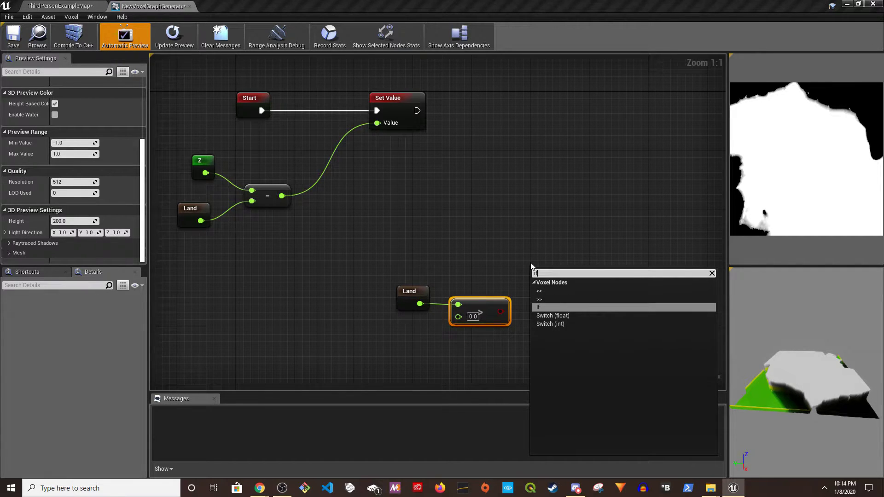
key("Return")
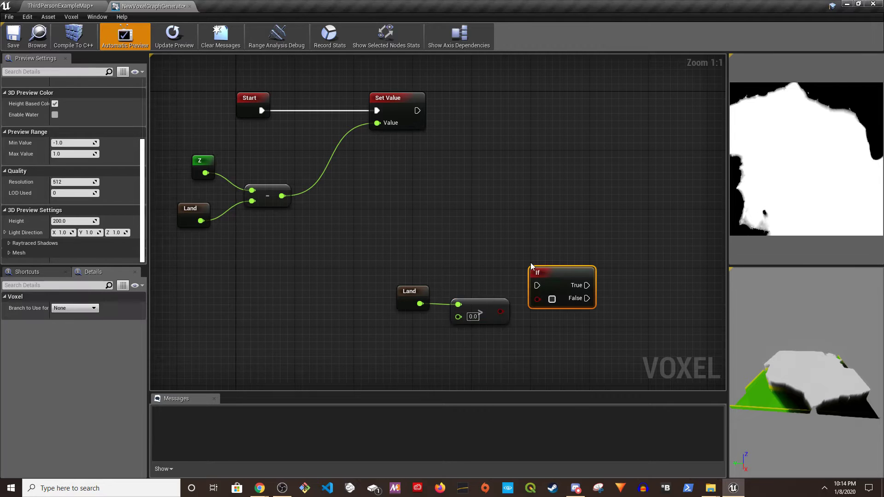
right_click_drag(530, 262, 431, 256)
left_click_drag(461, 265, 481, 267)
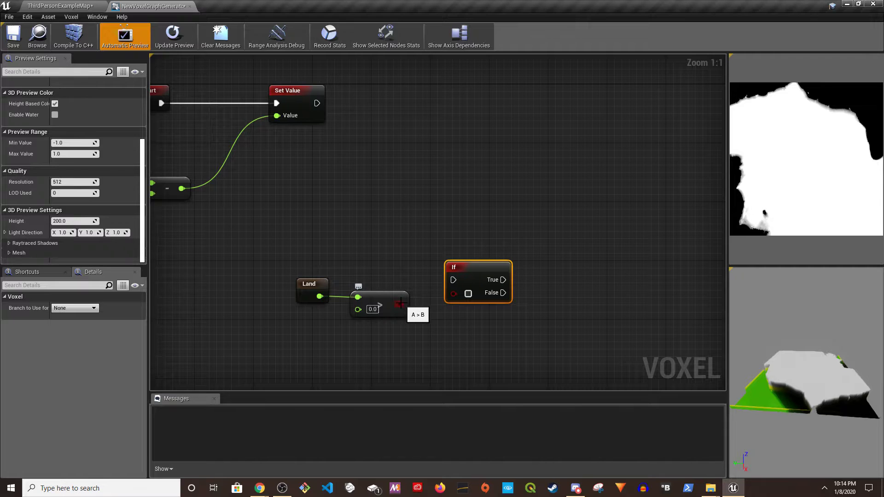
left_click_drag(399, 304, 478, 276)
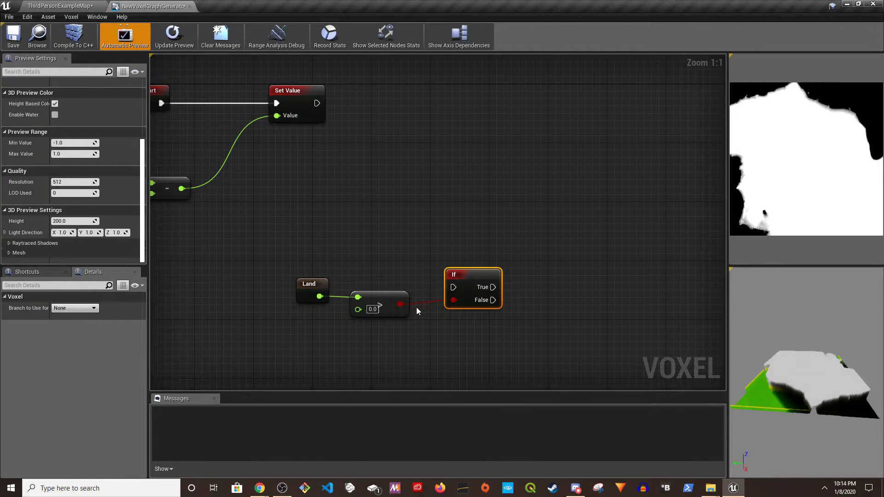
right_click_drag(426, 325, 372, 318)
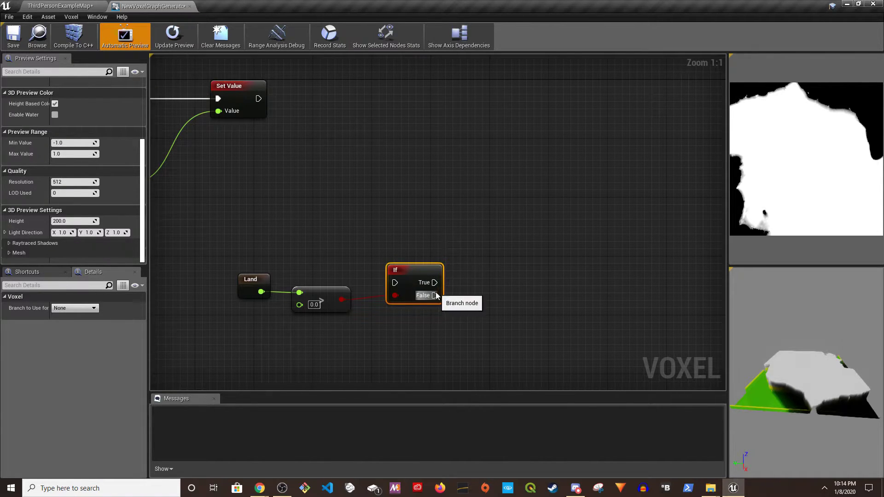
Add a Set Color node from the If node's False output and align it beside the If node
left_click_drag(435, 295, 497, 307)
type("set colo")
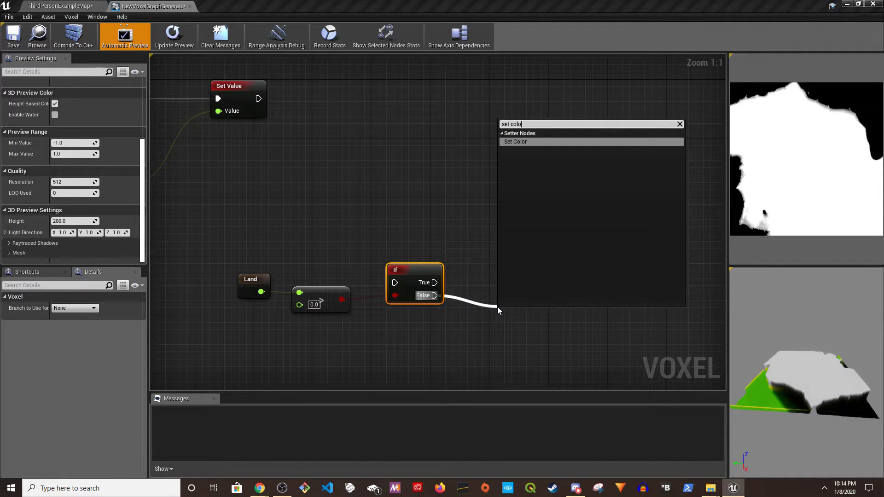
key("Return")
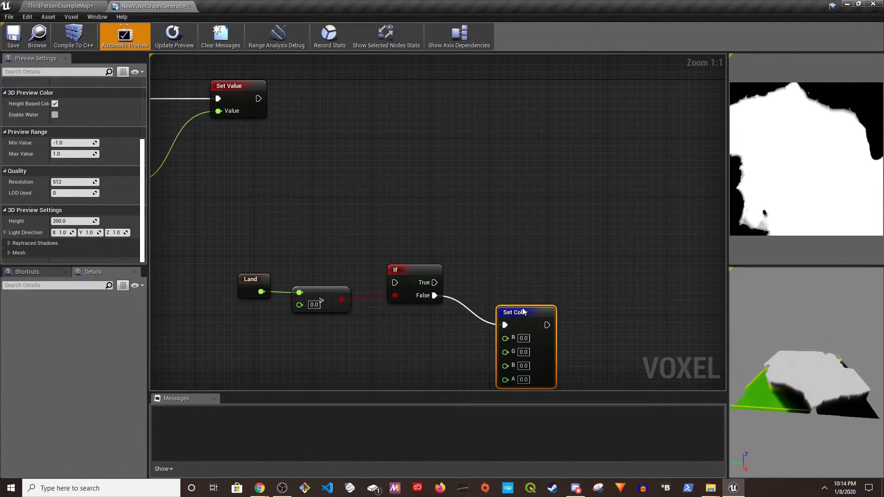
left_click_drag(525, 313, 525, 293)
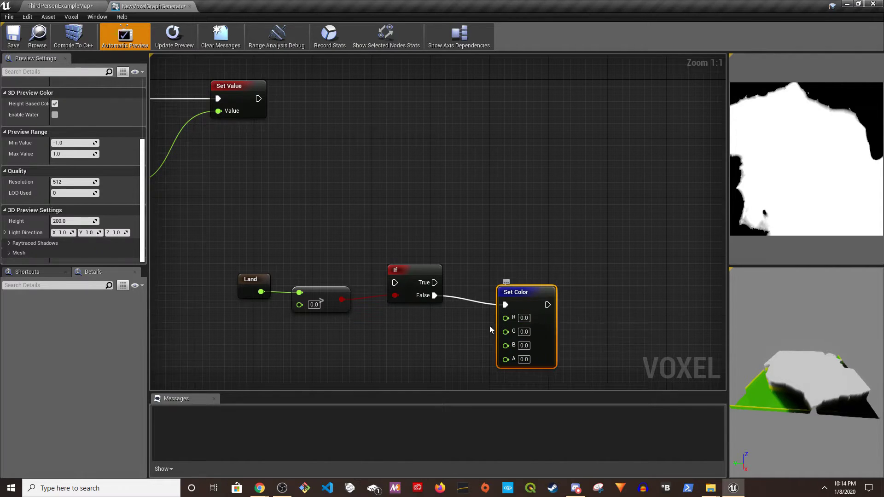
Add a color parameter named Water, connect its R, G and B outputs to the Set Color node, and tidy their placement
right_click(413, 337)
type("color")
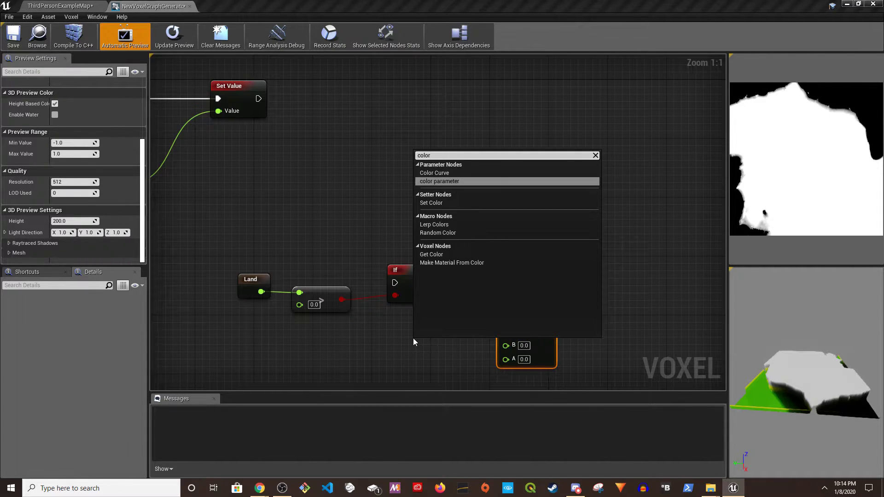
key("Return")
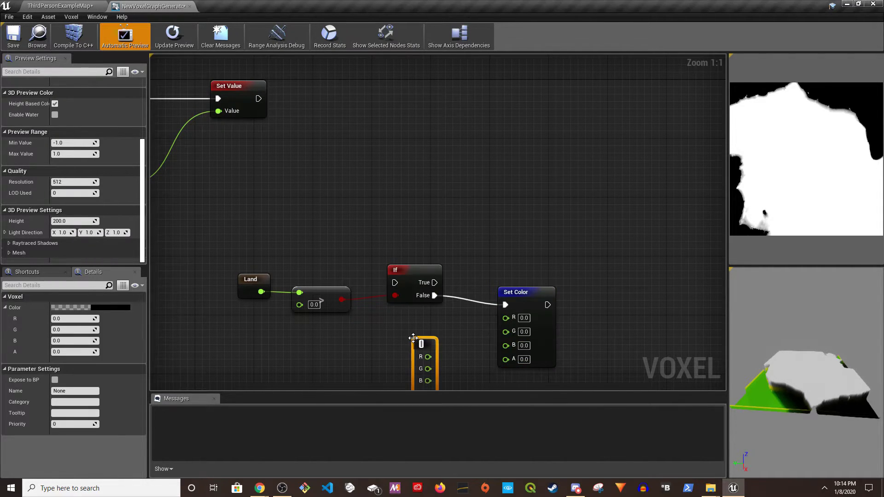
type("Water")
key("Return")
right_click_drag(479, 355, 470, 321)
left_click_drag(423, 304, 497, 283)
left_click_drag(449, 311, 497, 307)
left_click_drag(529, 258, 530, 272)
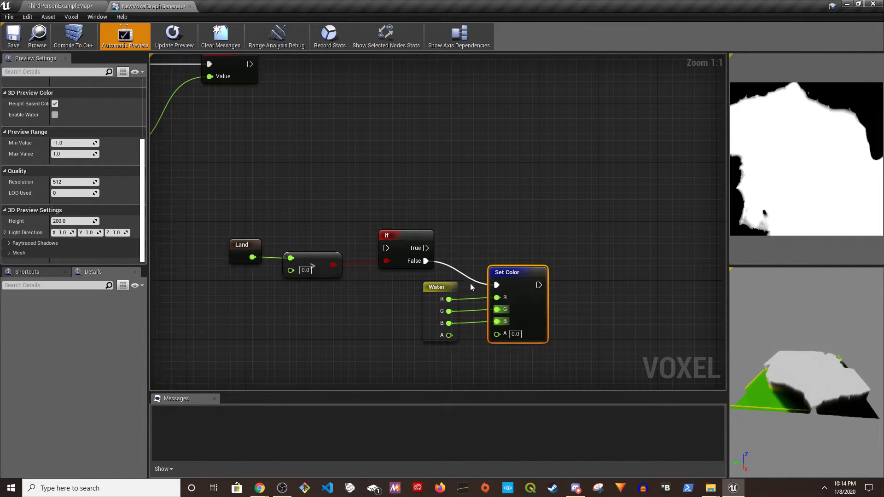
Set the Water parameter's color to a blue with R 0.14, G 0.145695 and B 1.0
left_click(440, 289)
left_click(120, 307)
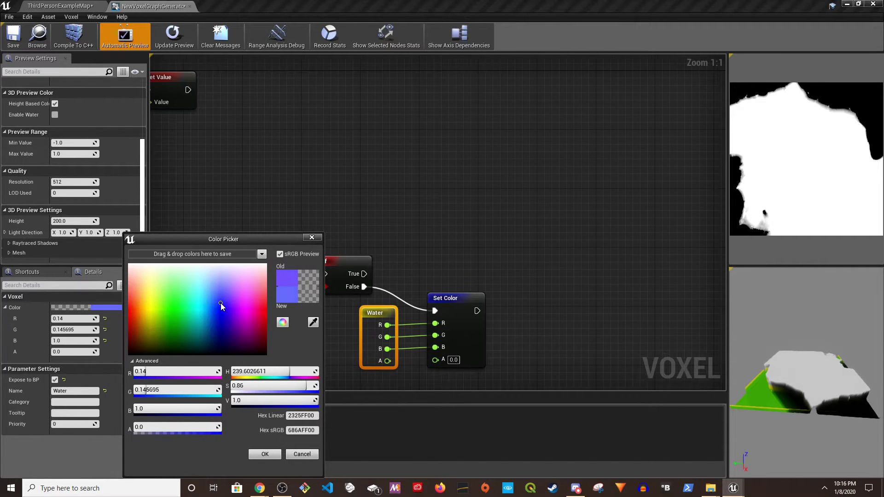
left_click(265, 454)
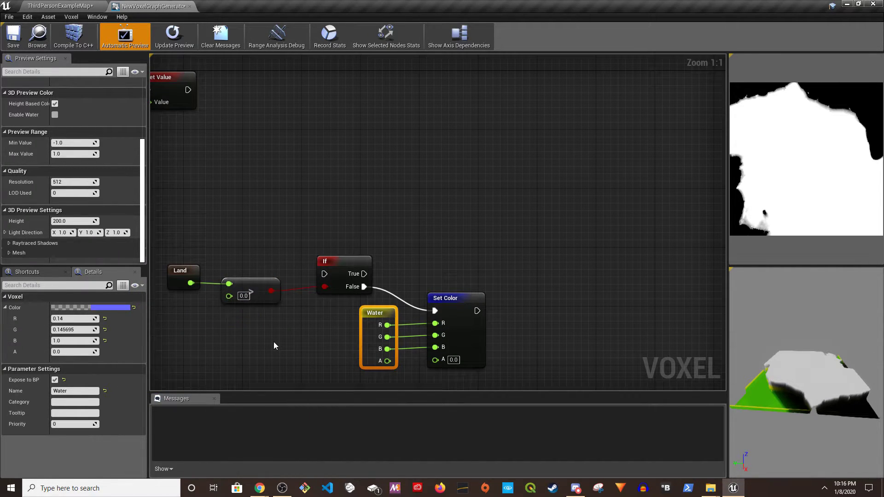
right_click_drag(309, 346, 294, 346)
right_click_drag(405, 254, 423, 274)
right_click_drag(317, 344, 329, 333)
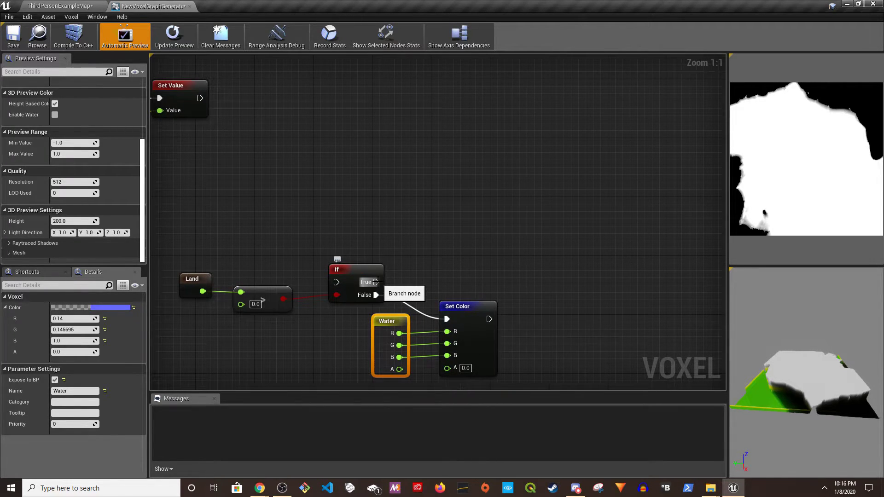
Duplicate the If node, place the copy above the Set Color node, and connect the original's True output to its execution input
left_click(364, 269)
key("ctrl+c")
key("ctrl+v")
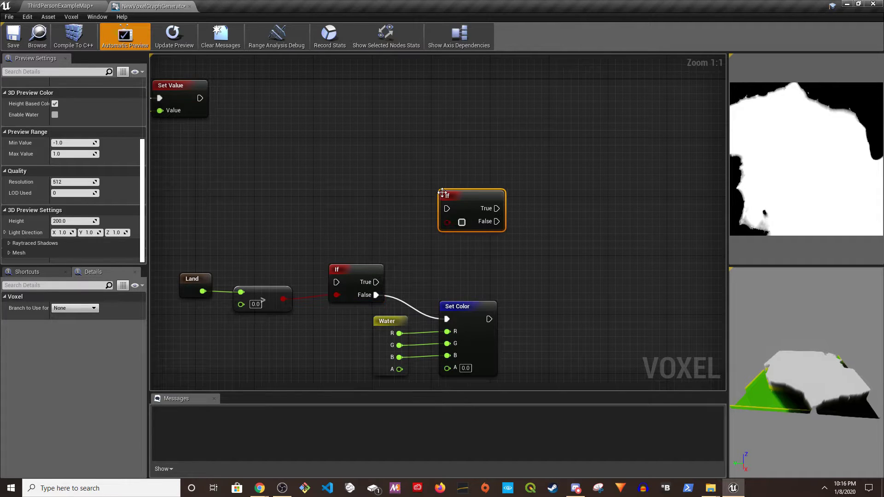
left_click_drag(444, 194, 429, 194)
left_click_drag(376, 281, 429, 209)
right_click_drag(402, 235, 319, 284)
left_click_drag(382, 244, 396, 185)
right_click_drag(179, 301, 271, 276)
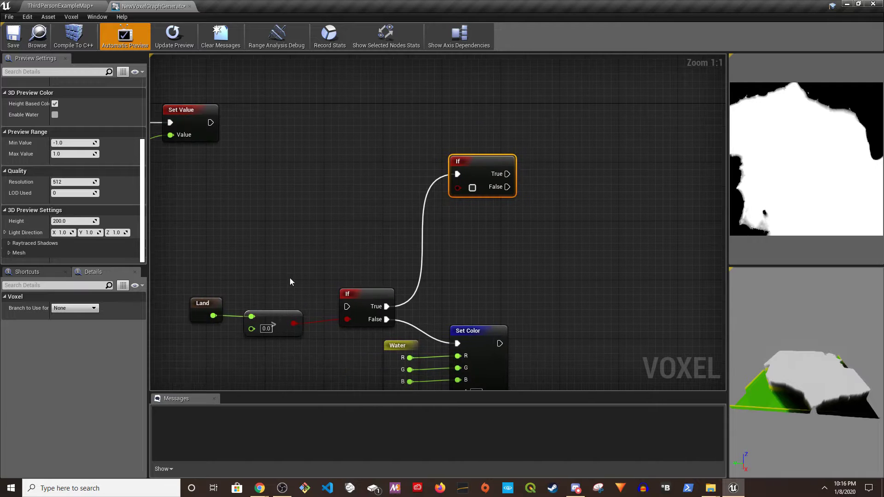
Duplicate the Land and greater-than nodes, connect the copy to the second If's condition, and set its threshold to 10
left_click_drag(184, 274, 235, 300)
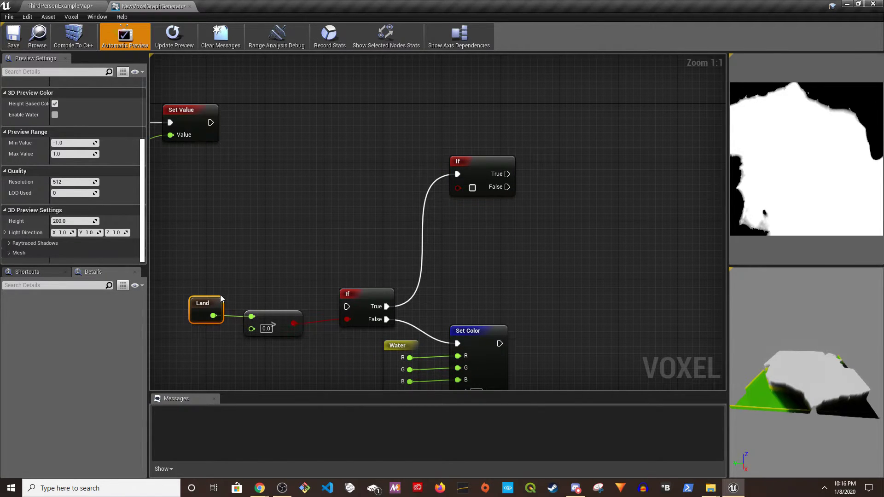
left_click_drag(173, 274, 294, 335)
key("ctrl+c")
key("ctrl+v")
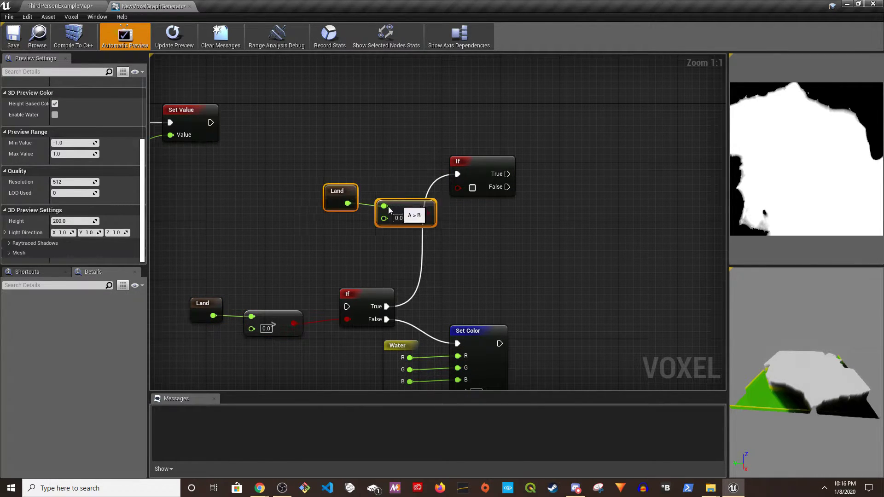
left_click_drag(380, 212, 458, 188)
left_click(410, 211)
left_click_drag(268, 184, 379, 203)
left_click(370, 219)
type("10")
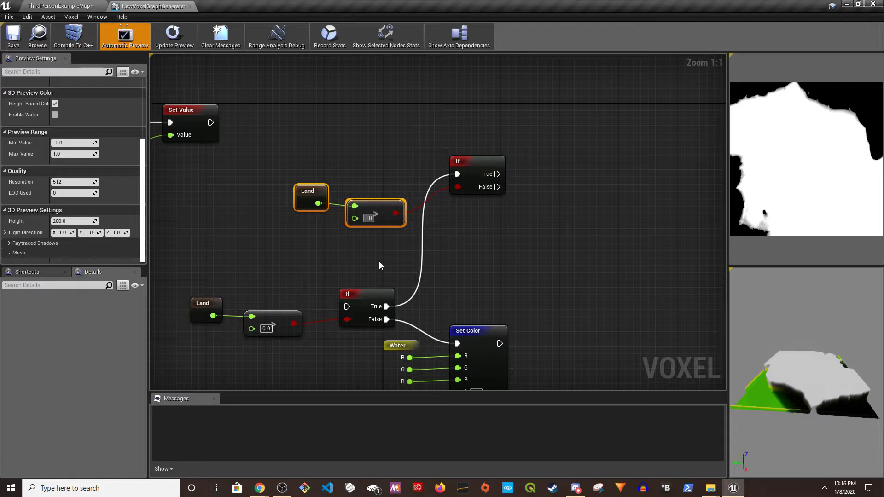
left_click(438, 217)
right_click_drag(460, 227, 420, 189)
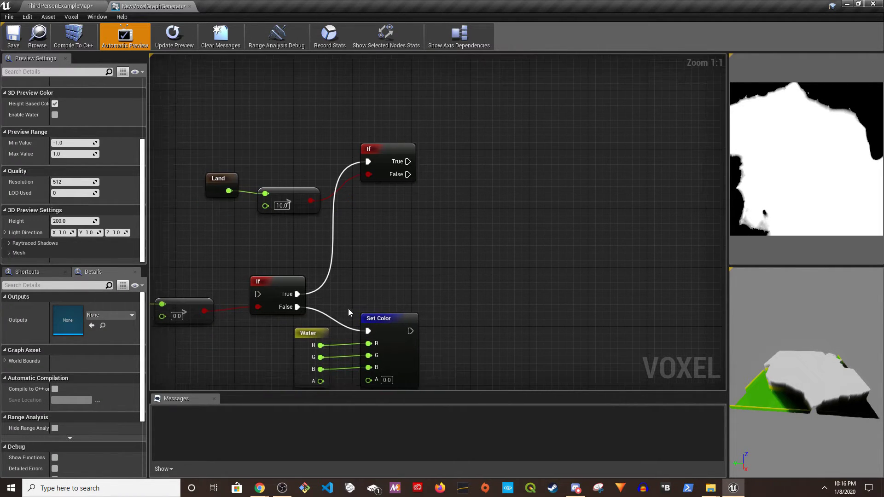
Duplicate the Set Color node, place the copy above the second If node, and connect it to that node's True output
left_click(378, 323)
left_click(498, 161)
key("ctrl+v")
right_click_drag(449, 126, 423, 217)
left_click_drag(498, 194, 484, 141)
left_click_drag(382, 252, 469, 157)
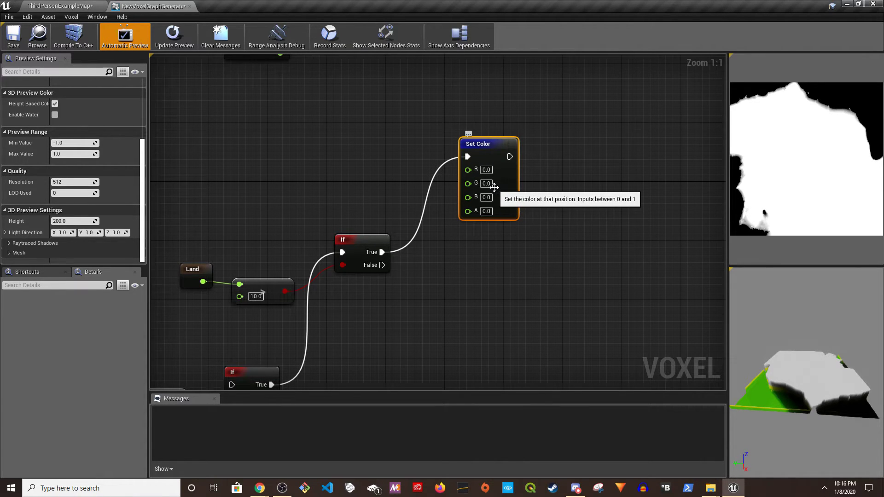
Delete the Set Color copy on the second If's True output and connect a new Set Color copy to its False output
key("Delete")
right_click_drag(442, 338, 463, 181)
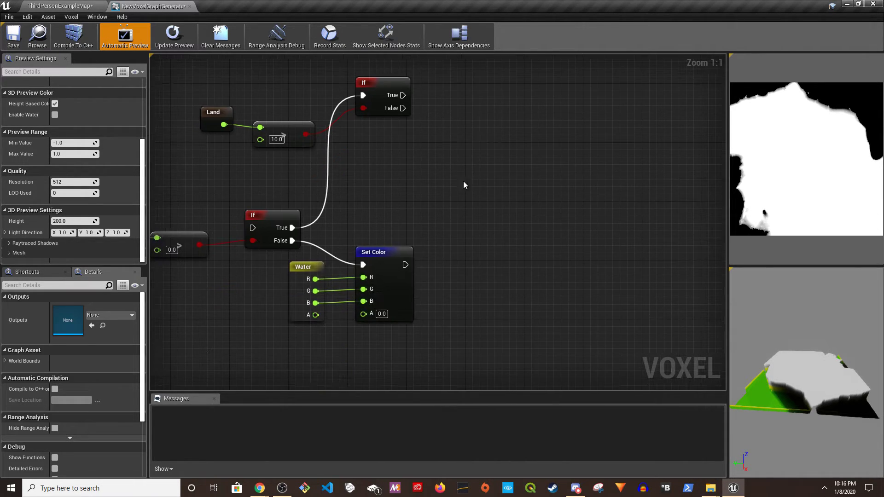
left_click(399, 250)
key("ctrl+c")
key("ctrl+v")
right_click_drag(490, 139, 477, 188)
left_click_drag(391, 157, 498, 204)
Add a color parameter named Sand and connect its R, G and B outputs to the second If's Set Color node
right_click(430, 203)
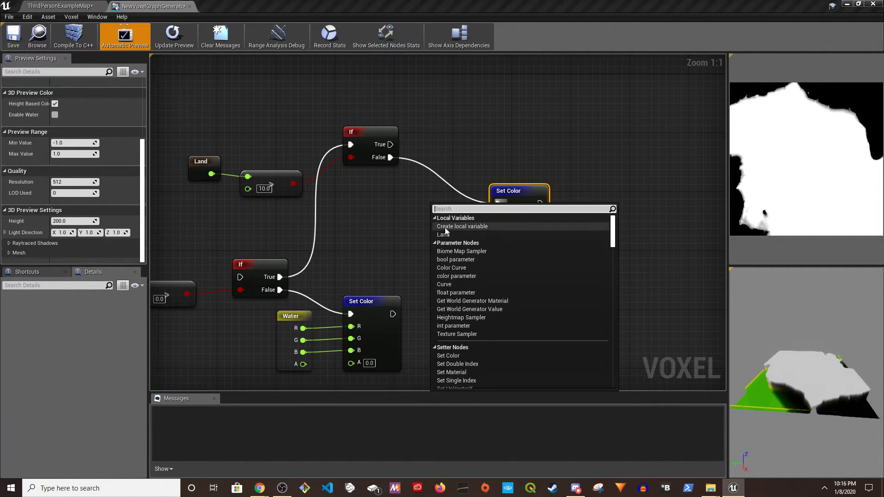
type("color")
key("Return")
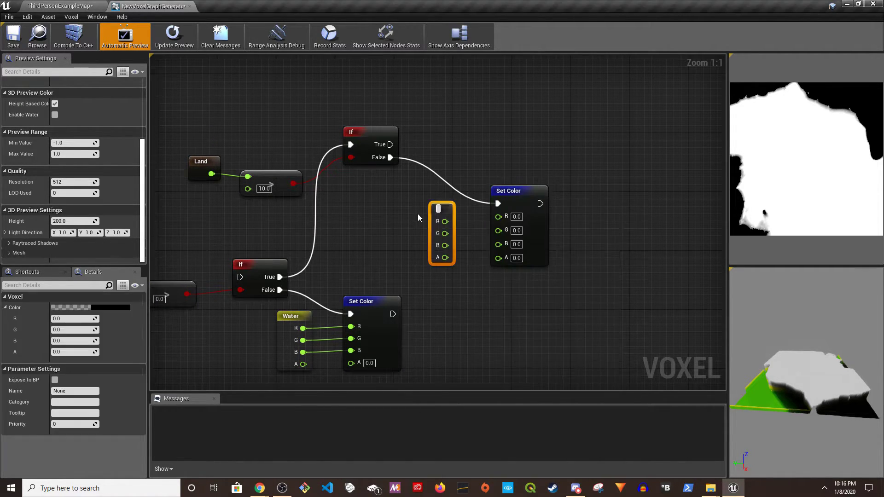
type("Sand")
key("Return")
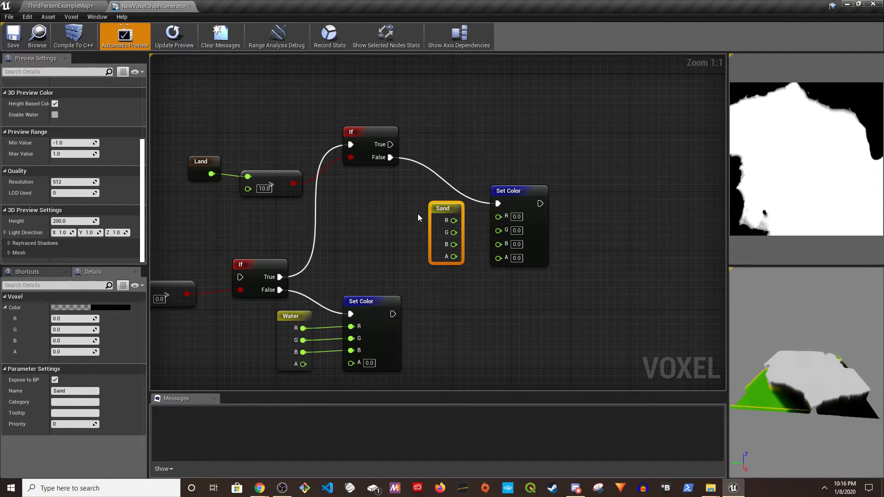
left_click_drag(453, 221, 498, 217)
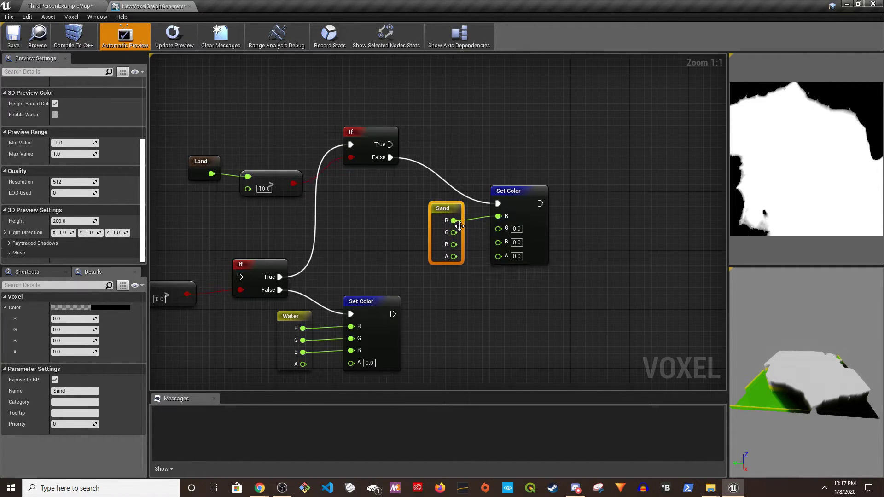
left_click_drag(453, 232, 498, 240)
Set the Sand parameter's color to a pale yellow with R 0.890805, G 1.0 and B 0.625
left_click(119, 308)
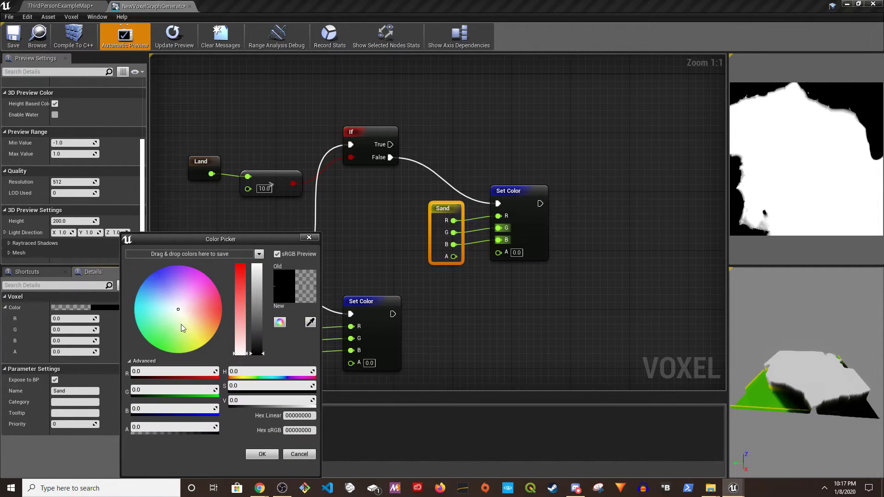
left_click_drag(192, 310, 180, 318)
left_click_drag(256, 352, 256, 266)
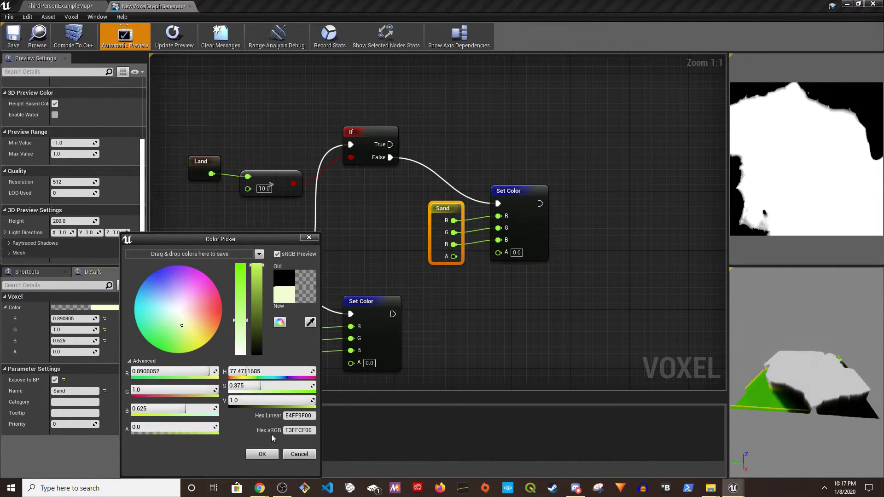
left_click(262, 454)
Duplicate the second If node, place the copy above it, and connect the second If's True output to the copy's execution input
right_click_drag(467, 289, 380, 346)
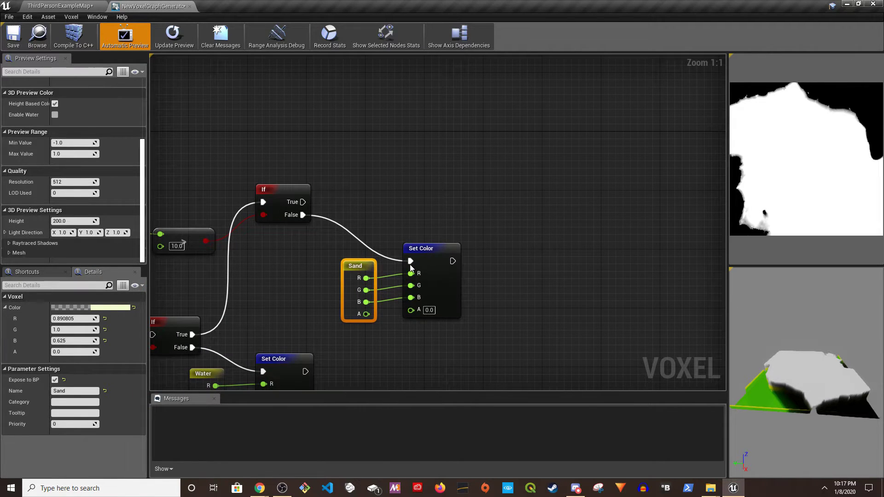
left_click(435, 252)
right_click_drag(427, 226, 547, 153)
right_click_drag(445, 155, 371, 297)
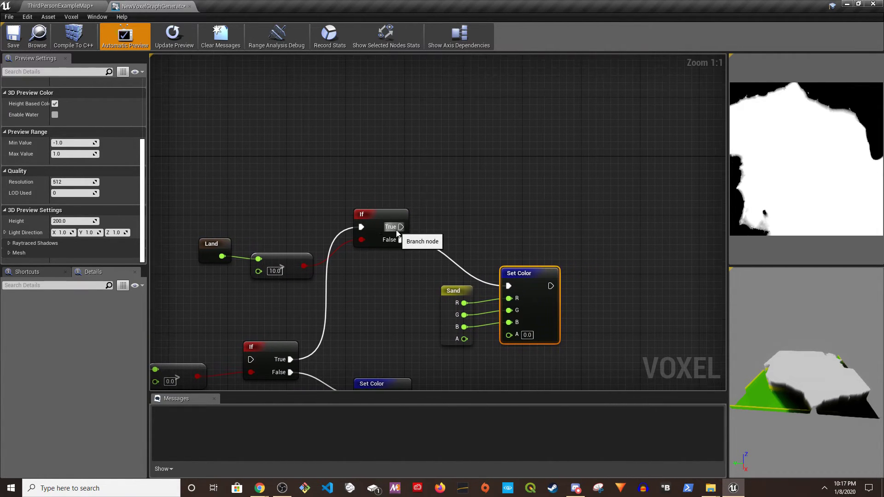
left_click(395, 212)
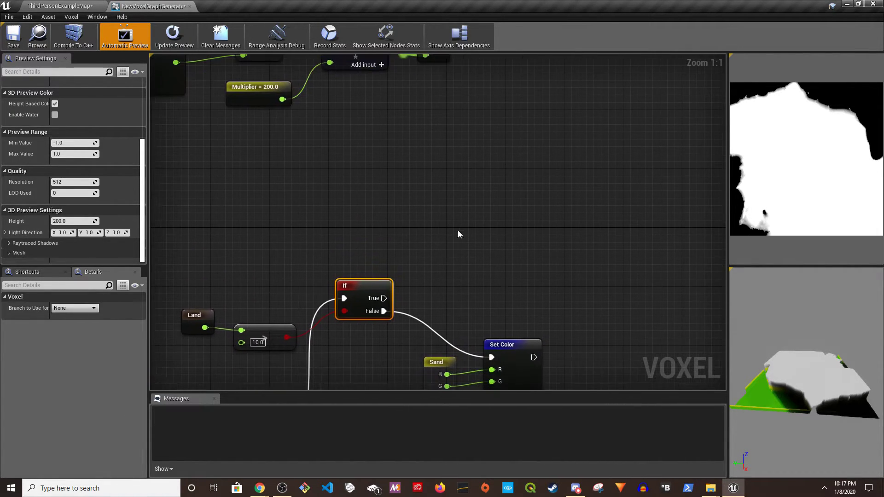
key("ctrl+v")
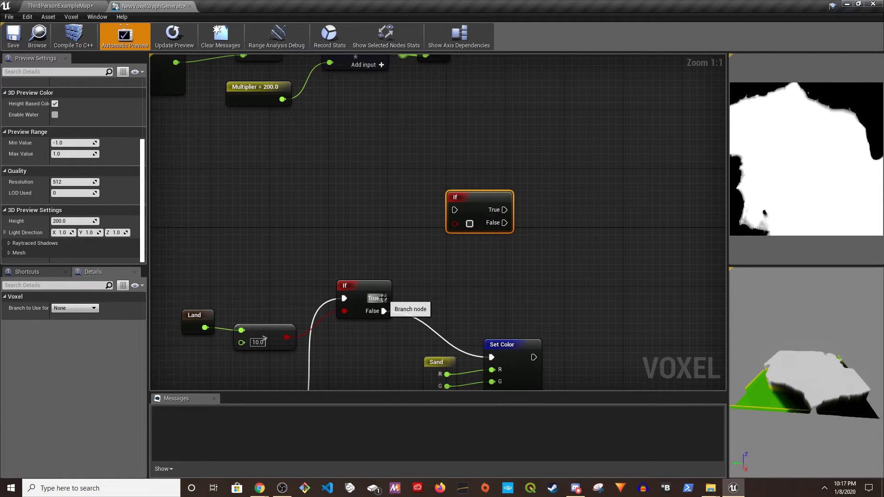
left_click_drag(383, 299, 455, 211)
Duplicate the Land and greater-than nodes, connect the copy to the third If's condition, and set its threshold to 150
left_click_drag(186, 297, 299, 352)
key("ctrl+c")
left_click(366, 231)
key("ctrl+v")
left_click_drag(414, 240, 457, 224)
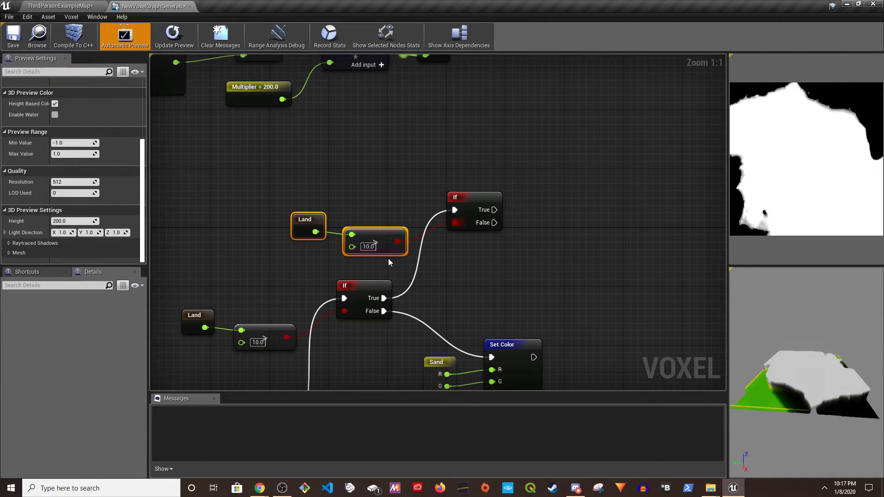
type("150")
Duplicate the Set Color node beside the third If node and connect the third If's False output to it
right_click_drag(484, 251, 394, 244)
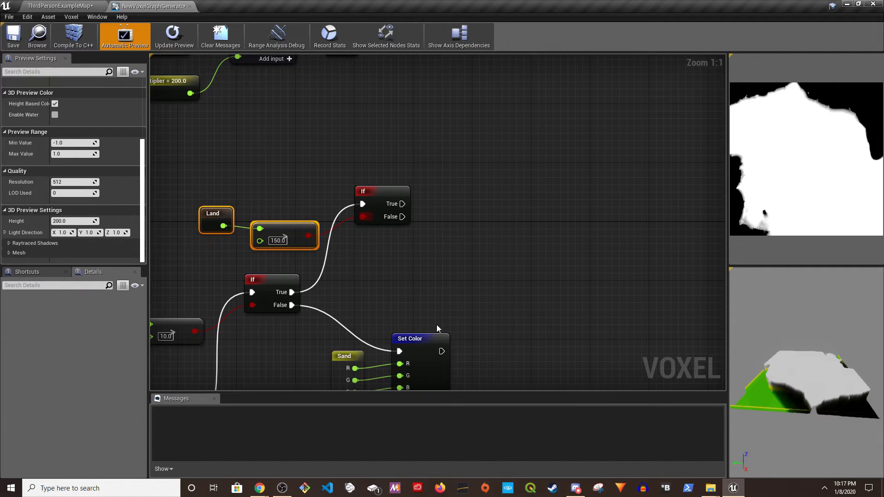
left_click(430, 339)
right_click_drag(500, 210, 499, 276)
left_click(477, 165)
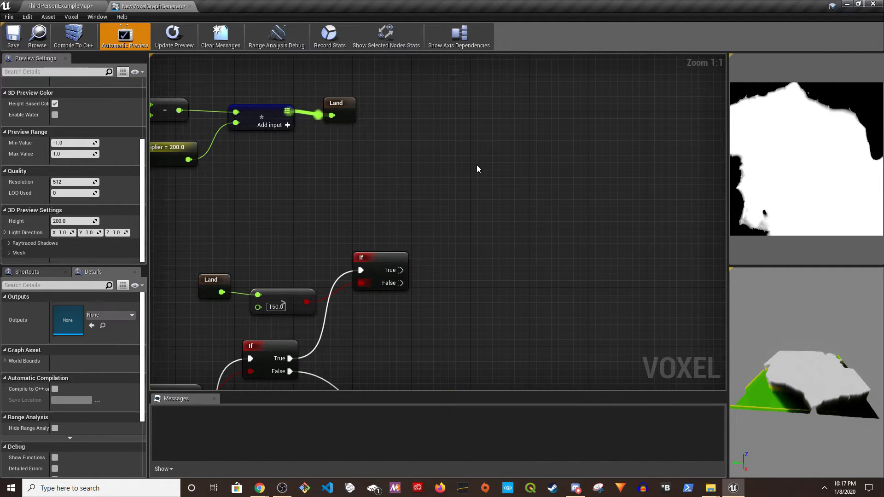
key("ctrl+v")
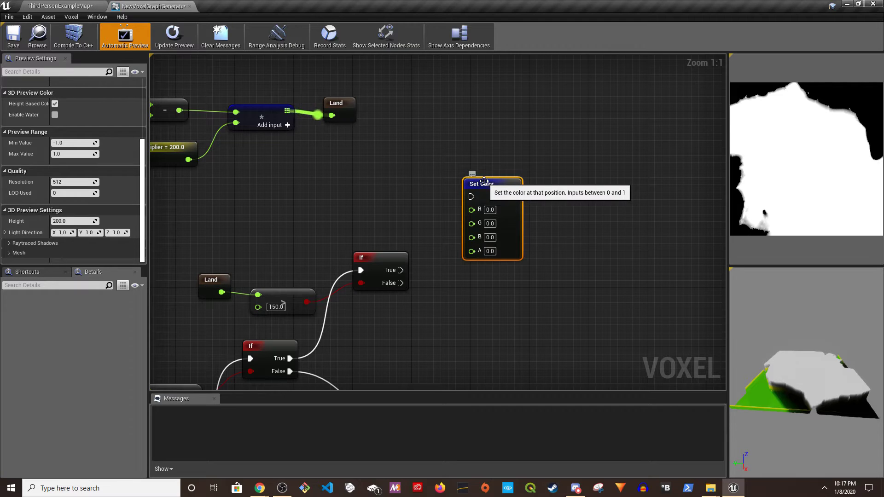
left_click_drag(482, 181, 483, 291)
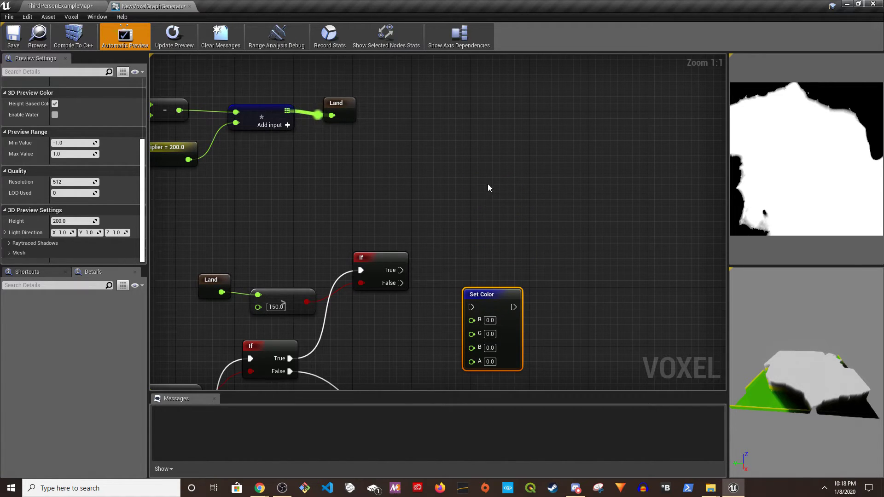
right_click_drag(483, 226, 496, 175)
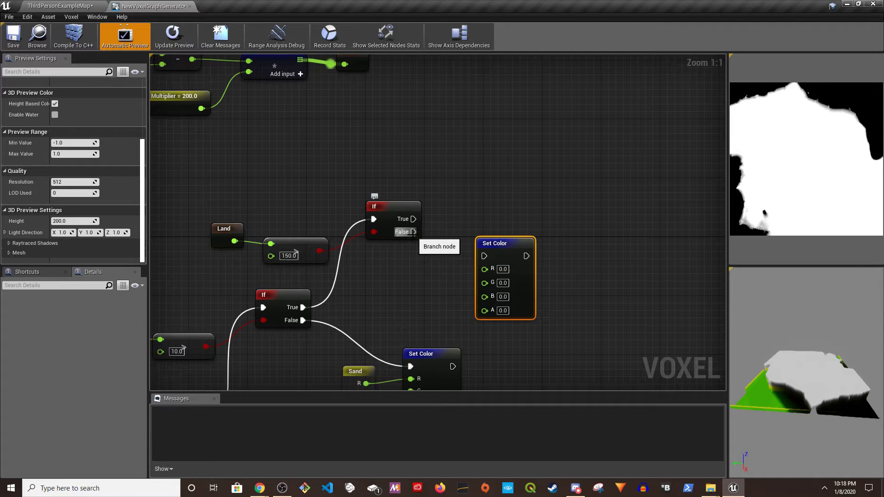
left_click_drag(412, 233, 484, 257)
right_click_drag(445, 270, 469, 243)
left_click_drag(528, 221, 537, 227)
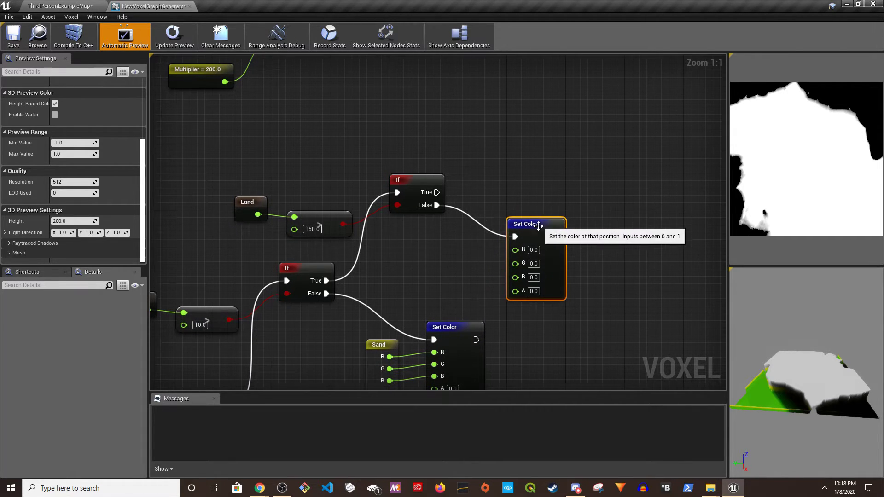
Add a color parameter named Grass and connect its R, G and B outputs to the third If's Set Color node
right_click(435, 244)
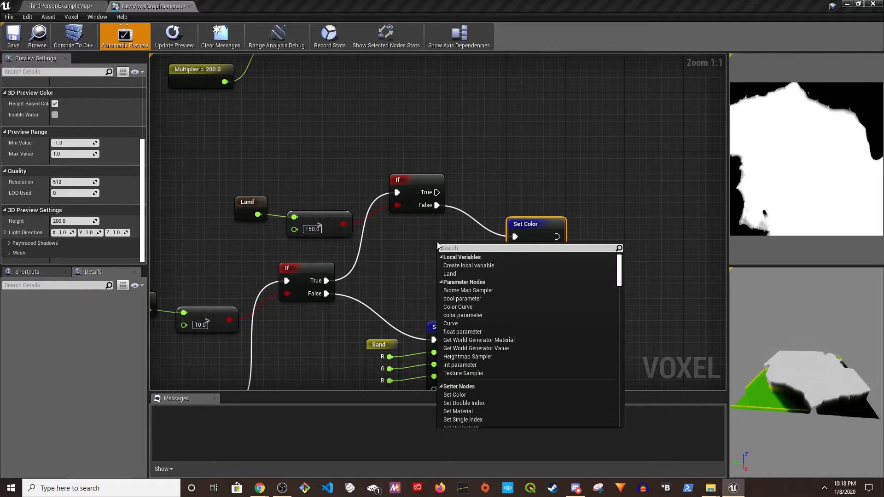
type("colr")
key("BackSpace")
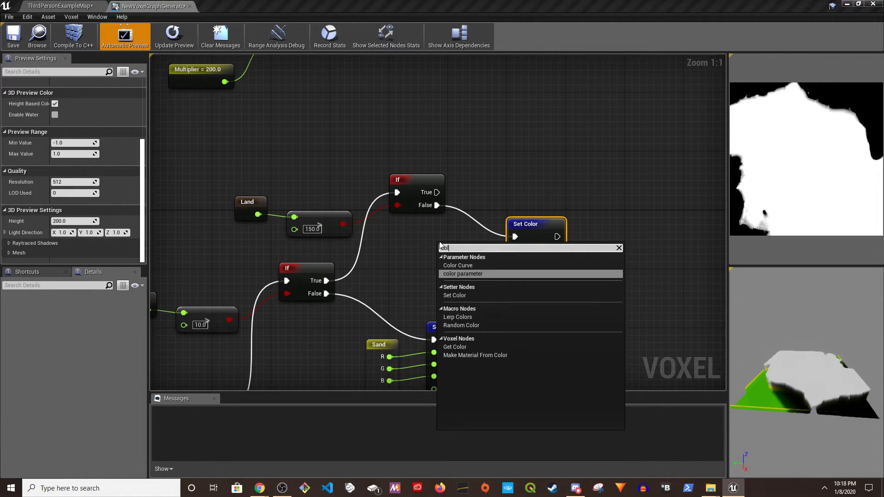
left_click(474, 272)
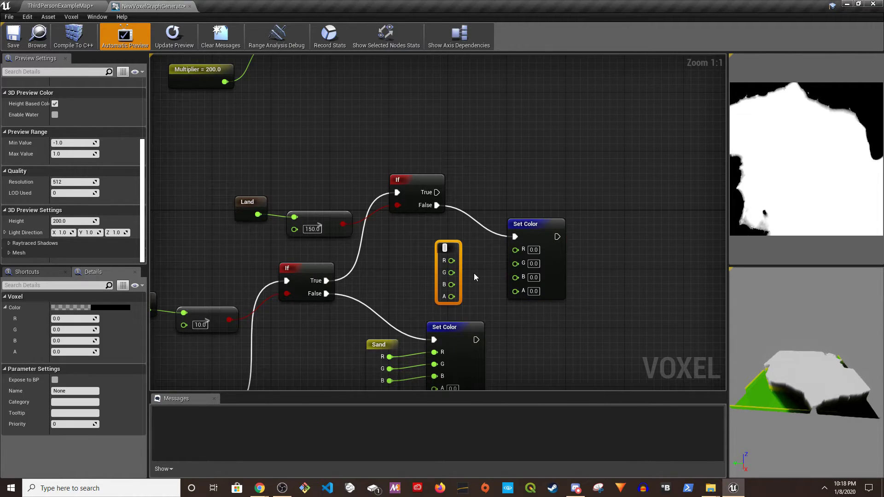
type("Grass")
key("Return")
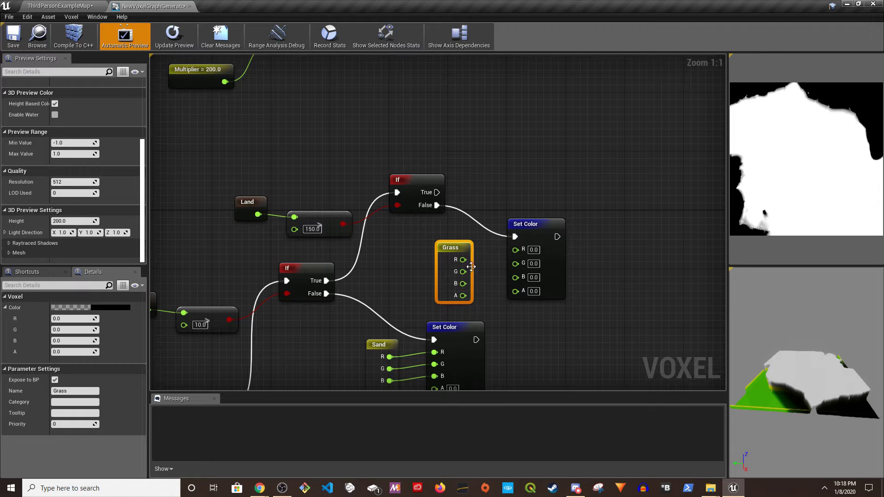
left_click_drag(462, 260, 515, 261)
left_click_drag(462, 283, 515, 274)
left_click_drag(459, 249, 464, 241)
Set the Grass parameter's color to a dark green with G 0.3 and R and B at 0
left_click(105, 307)
left_click_drag(120, 390, 151, 390)
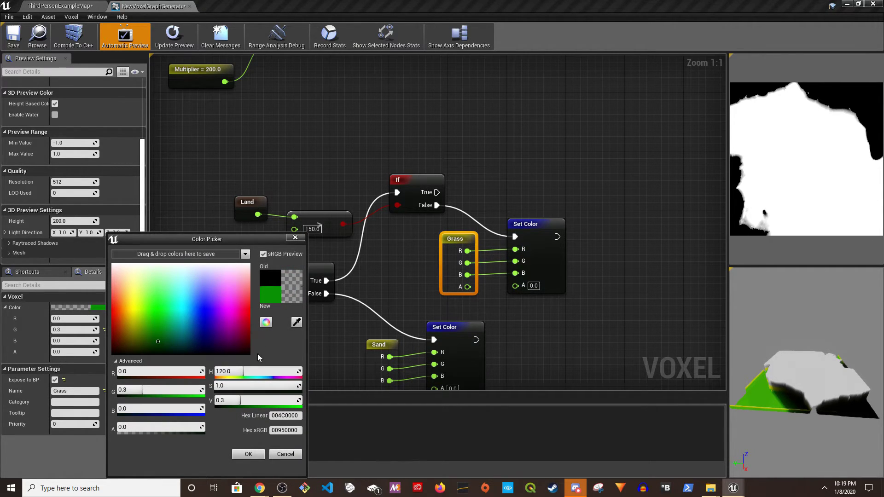
left_click(248, 454)
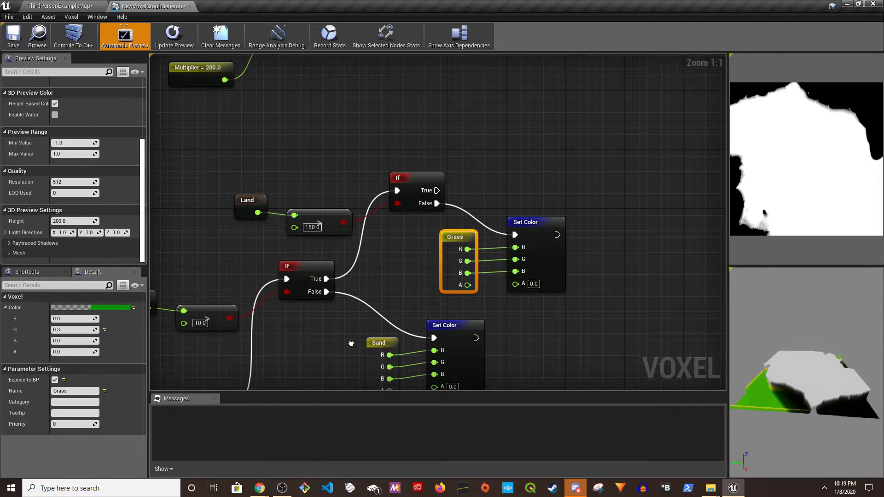
Duplicate the Land and greater-than 150 nodes and place the copies in the empty area above the third If node
right_click_drag(332, 189, 289, 261)
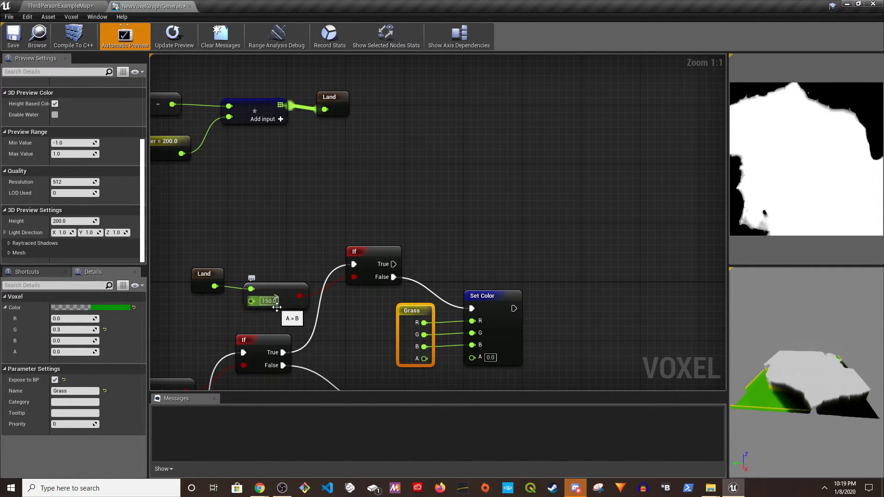
right_click_drag(278, 307, 326, 296)
right_click_drag(442, 231, 473, 225)
left_click_drag(240, 235, 364, 294)
right_click_drag(521, 229, 436, 275)
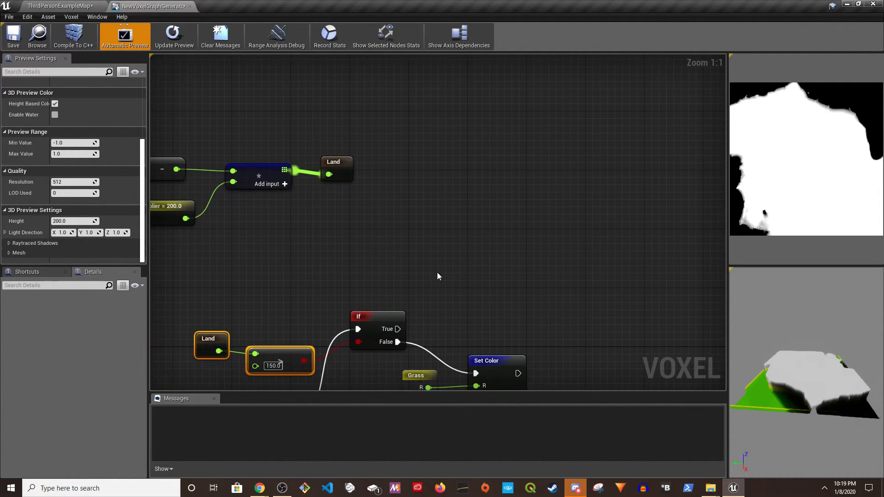
key("ctrl+v")
left_click_drag(467, 262, 511, 229)
right_click_drag(452, 274, 369, 261)
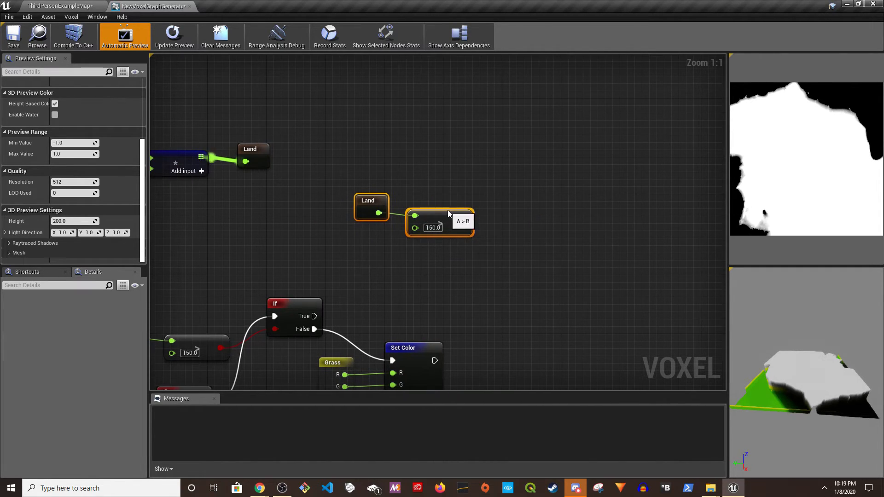
left_click_drag(451, 214, 477, 135)
right_click_drag(443, 210, 429, 232)
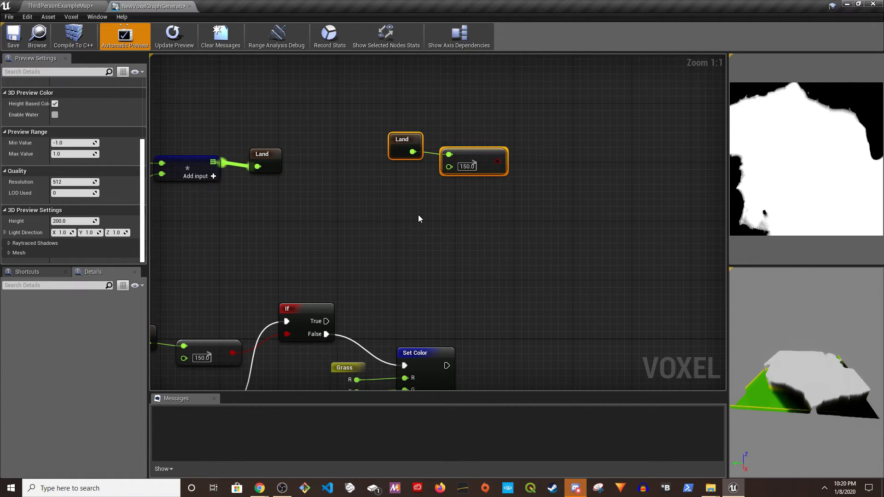
Add another Set Color copy above the third If node and connect the third If's True output to it
key("c")
left_click(418, 214)
left_click_drag(424, 217, 409, 210)
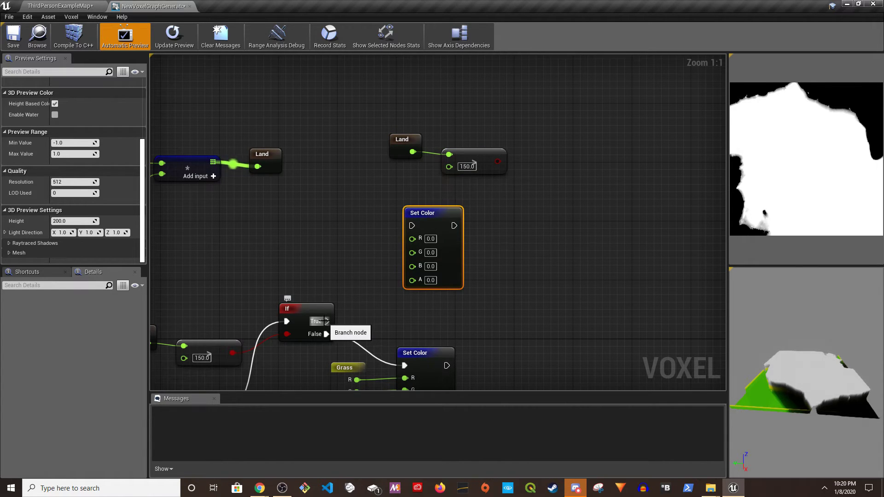
left_click_drag(326, 321, 413, 227)
Delete the unused Land and greater-than copies above the topmost Set Color node
left_click_drag(375, 131, 520, 187)
right_click_drag(474, 151, 497, 150)
left_click_drag(403, 118, 464, 146)
left_click(498, 153, "ctrl")
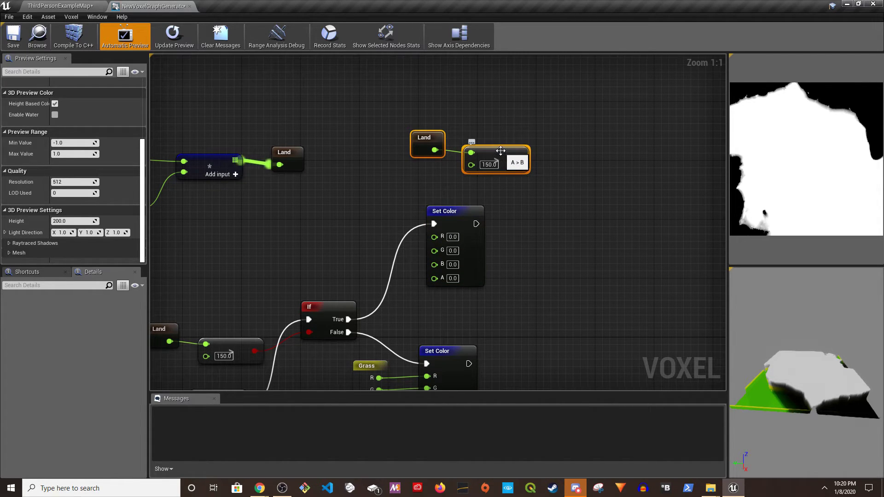
key("Delete")
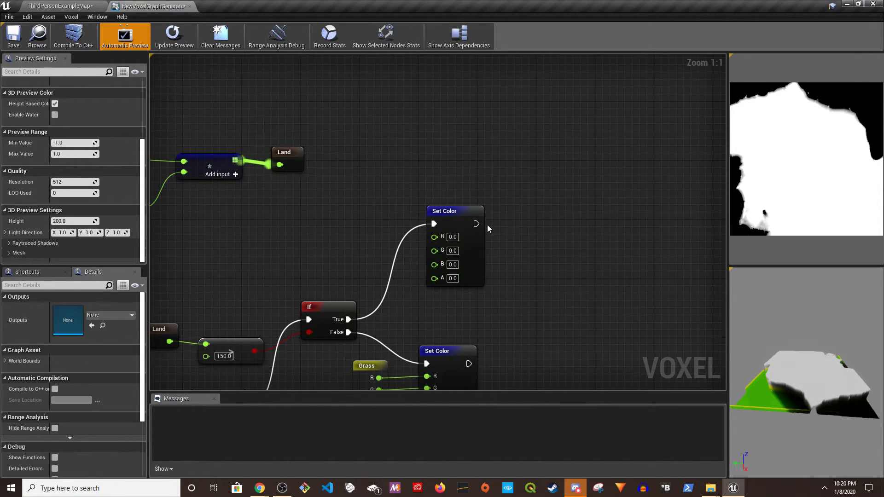
Add a color parameter named Stone, connect its R, G and B outputs to the topmost Set Color node, and align it beside that node
left_click(456, 208)
right_click_drag(488, 344, 520, 230)
right_click_drag(389, 118, 428, 186)
right_click(412, 154)
type("colo")
key("Return")
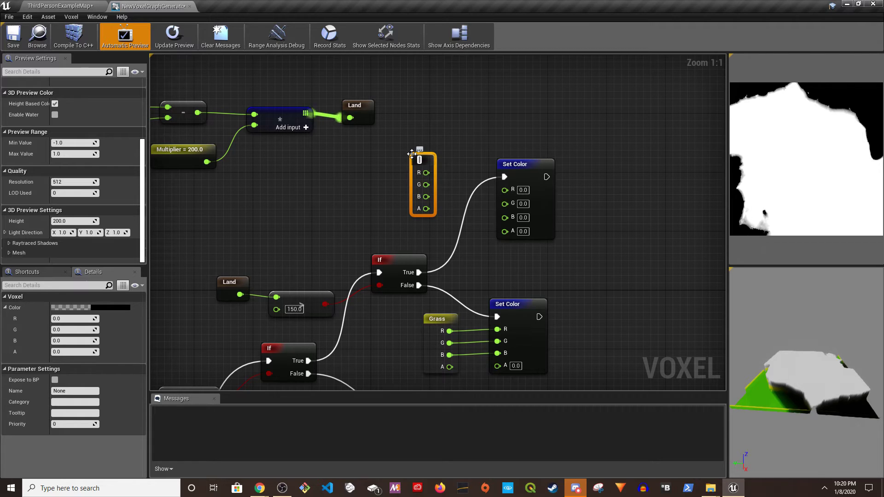
type("Stone")
key("Return")
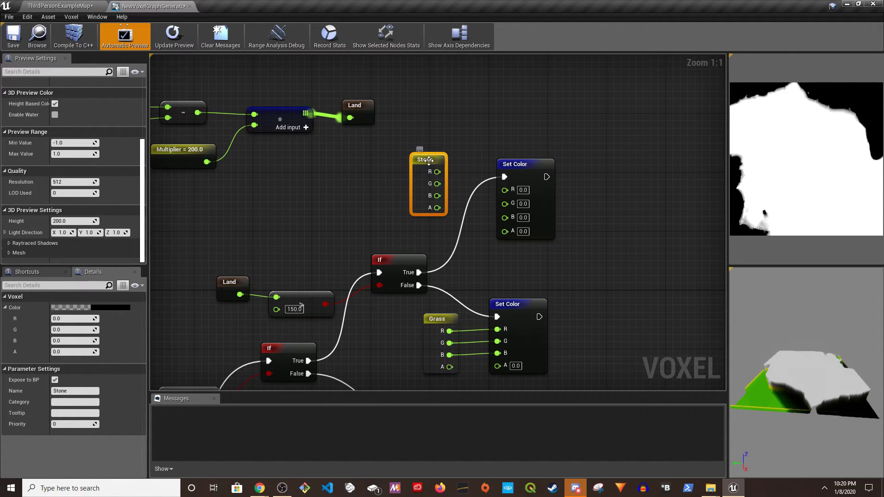
left_click_drag(438, 171, 504, 202)
left_click_drag(438, 195, 505, 215)
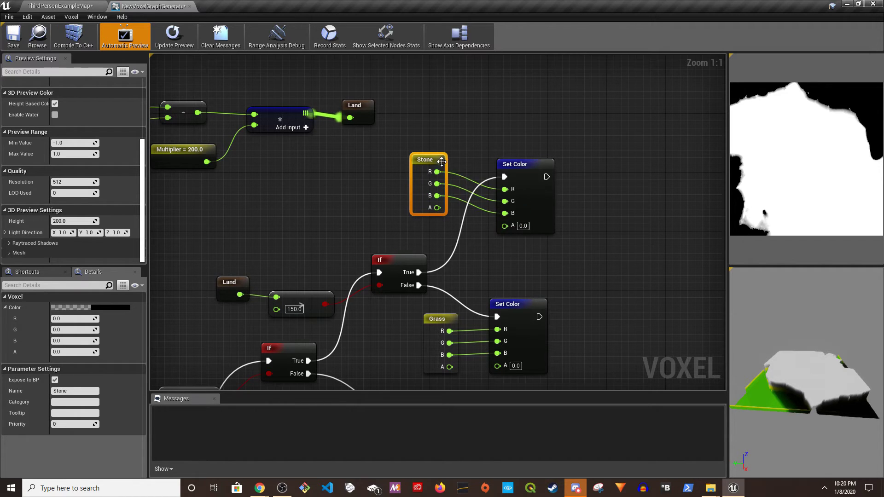
left_click_drag(437, 160, 456, 179)
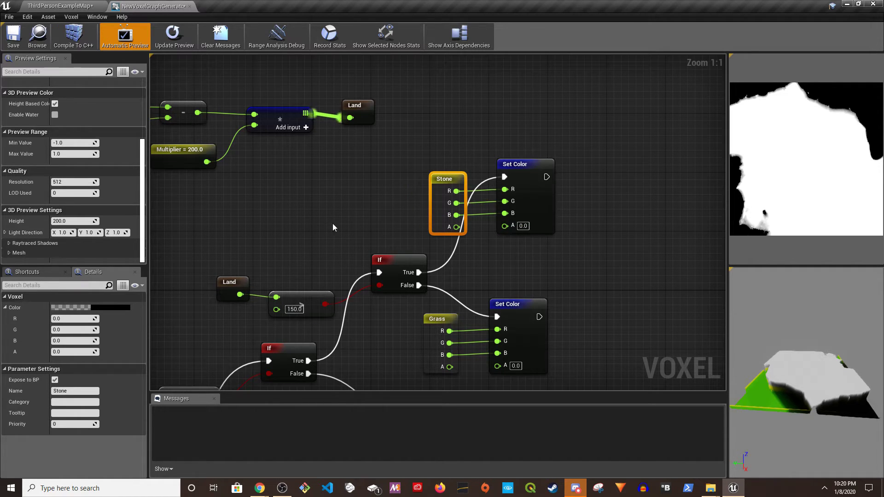
Set the Stone color parameter to a neutral gray with R, G and B at 0.25
left_click(110, 307)
left_click_drag(246, 352, 248, 302)
left_click(249, 330)
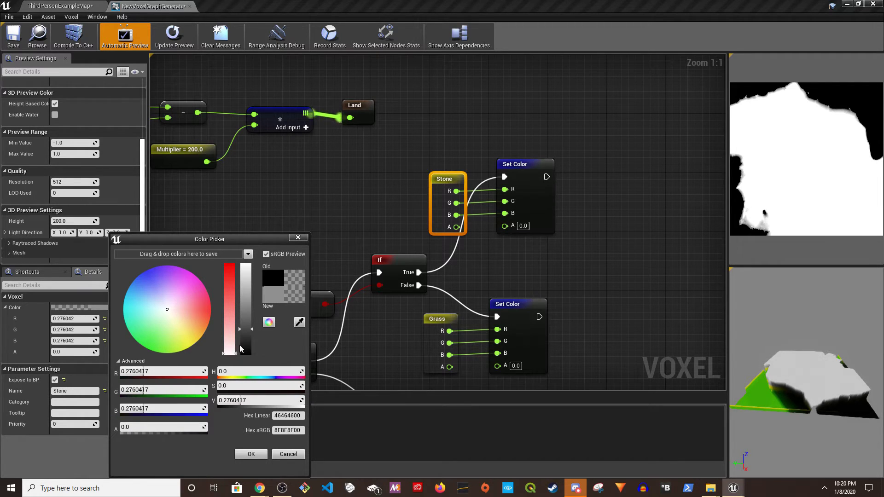
left_click(245, 332)
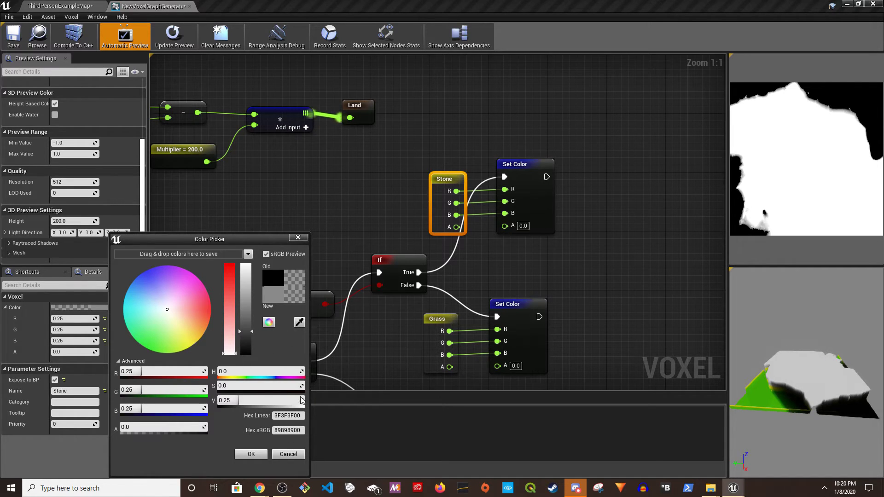
left_click(251, 454)
Return to the level and save the modified ThirdPersonExampleMap
scroll(419, 214, "down", 3)
right_click_drag(369, 216, 432, 155)
right_click_drag(209, 219, 306, 112)
scroll(306, 113, "up", 1)
left_click_drag(307, 114, 411, 250)
scroll(412, 248, "down", 3)
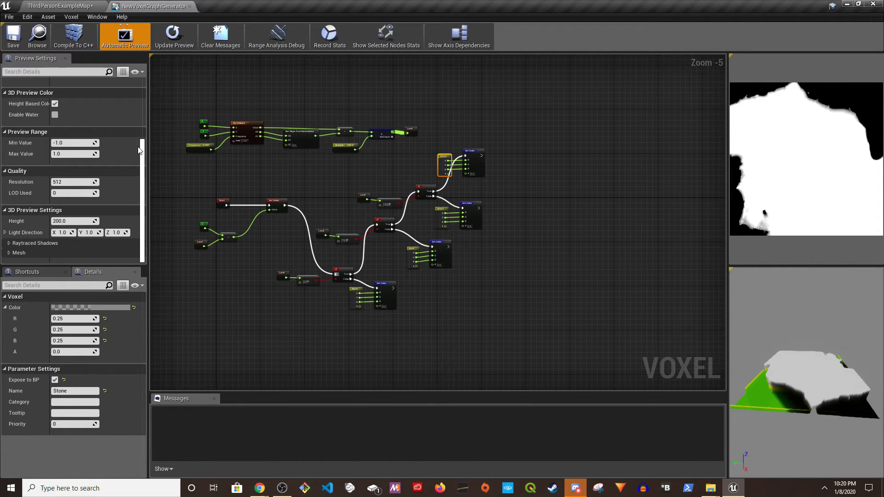
left_click(83, 6)
left_click(112, 372)
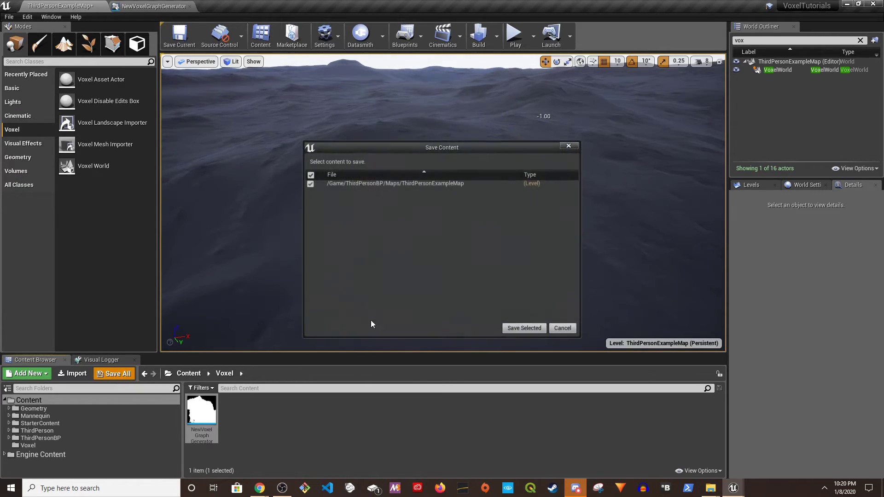
left_click(523, 327)
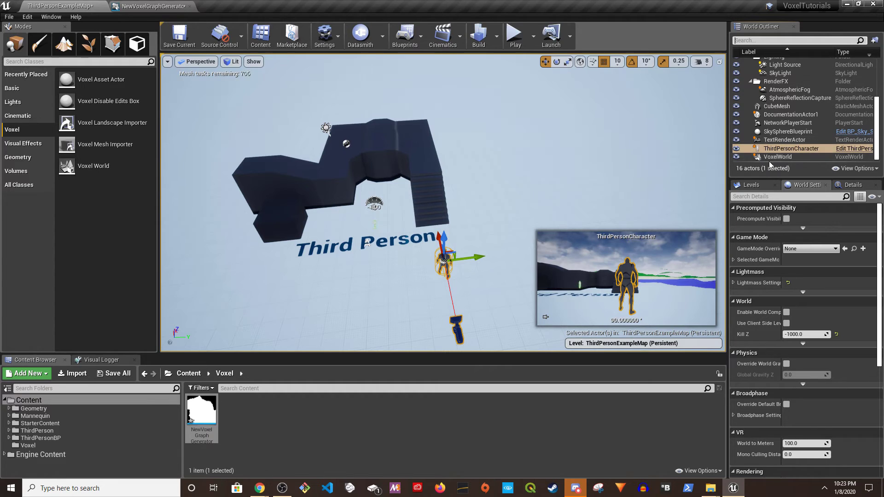
Raise the ThirdPersonCharacter above the voxel terrain, shift it along Y toward the sand strip, and snap it down to the ground
right_click_drag(522, 180, 491, 198)
scroll(522, 180, "down", 3)
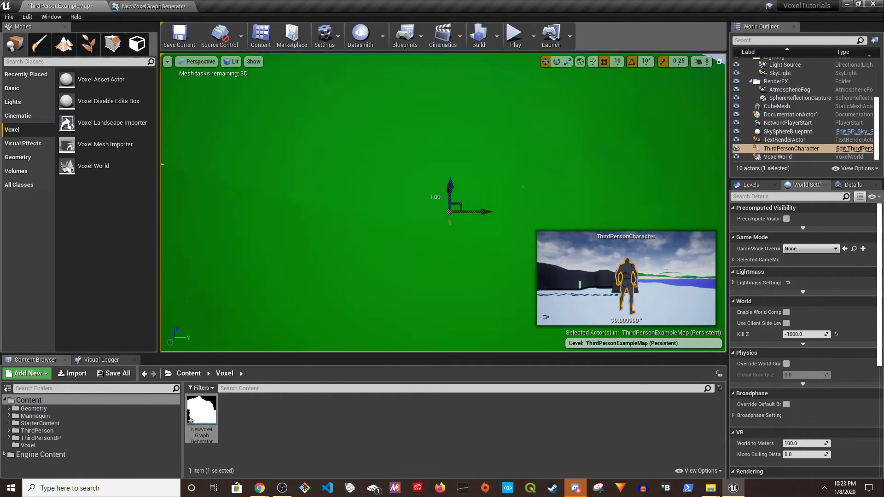
left_click_drag(451, 184, 452, 69)
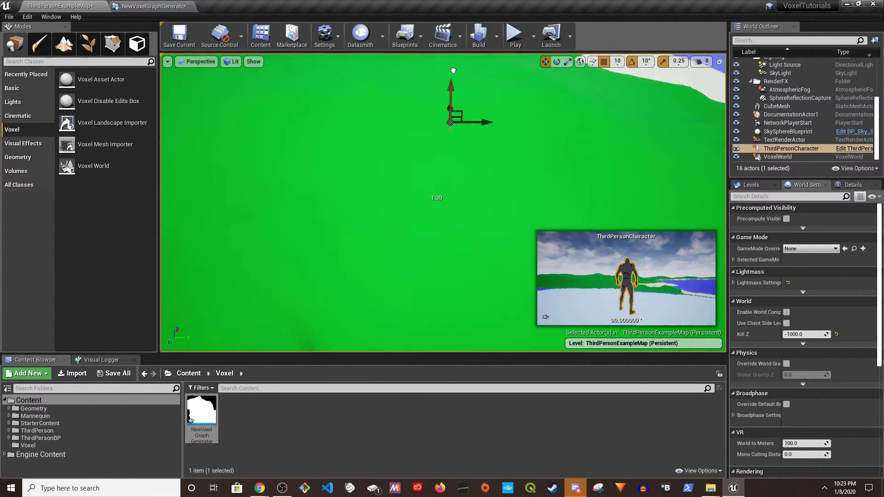
scroll(451, 115, "down", 5)
left_click_drag(450, 153, 450, 92)
right_click_drag(445, 113, 395, 110)
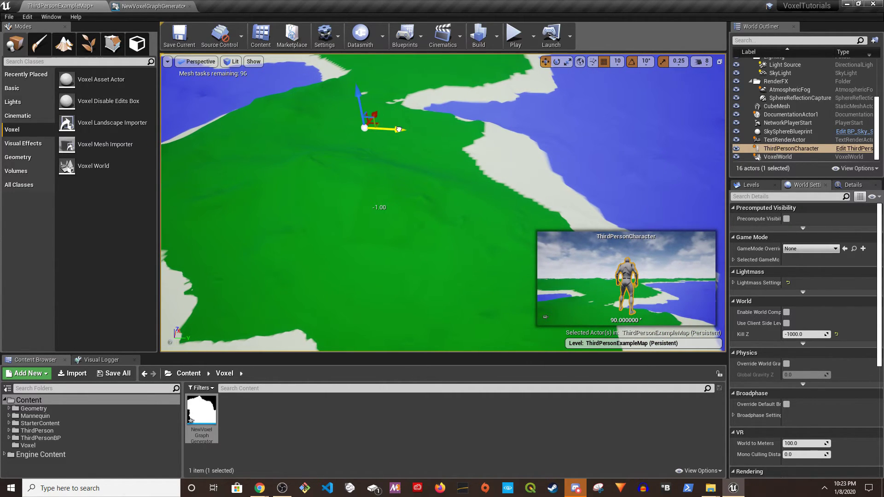
left_click_drag(398, 129, 544, 126)
key("End")
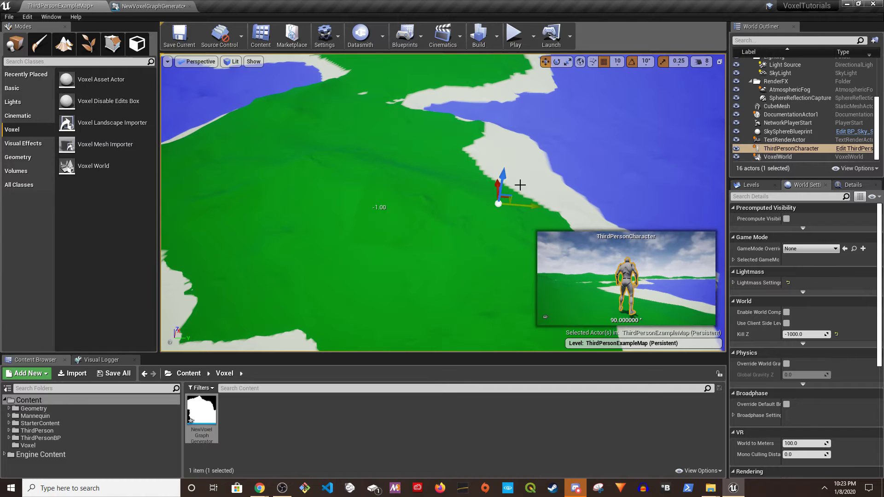
left_click_drag(522, 206, 537, 156)
Play the level full screen, run the character across the sand and grass to examine the terrain colors, and end the session
left_click(514, 42)
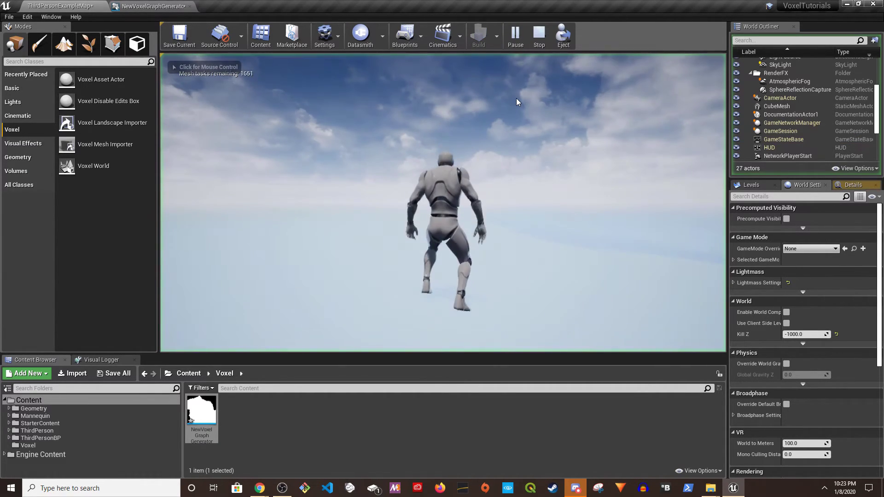
key("F11")
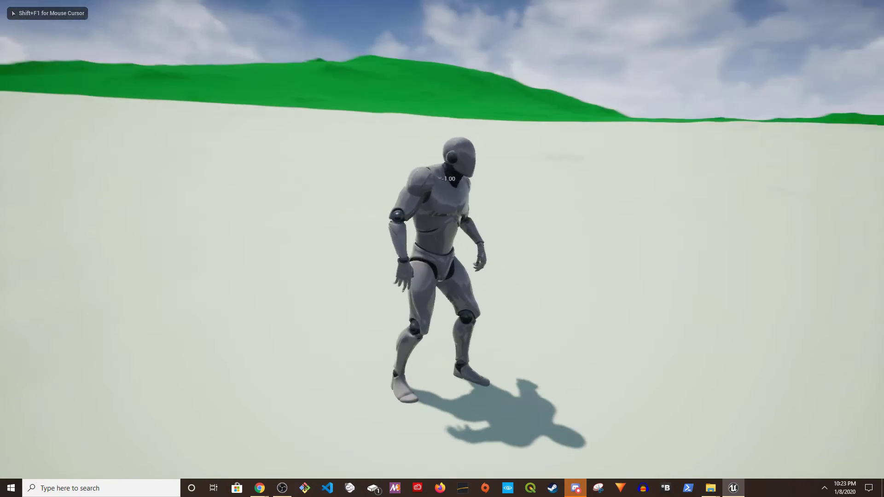
key("w")
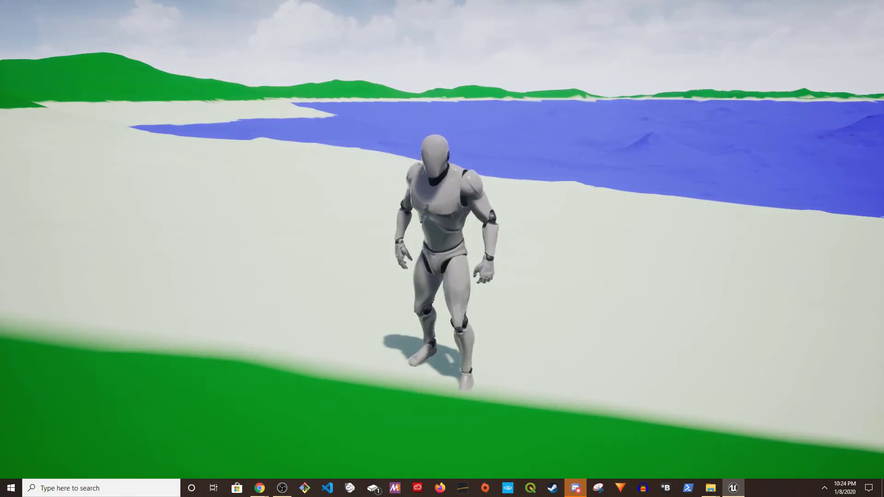
key("w")
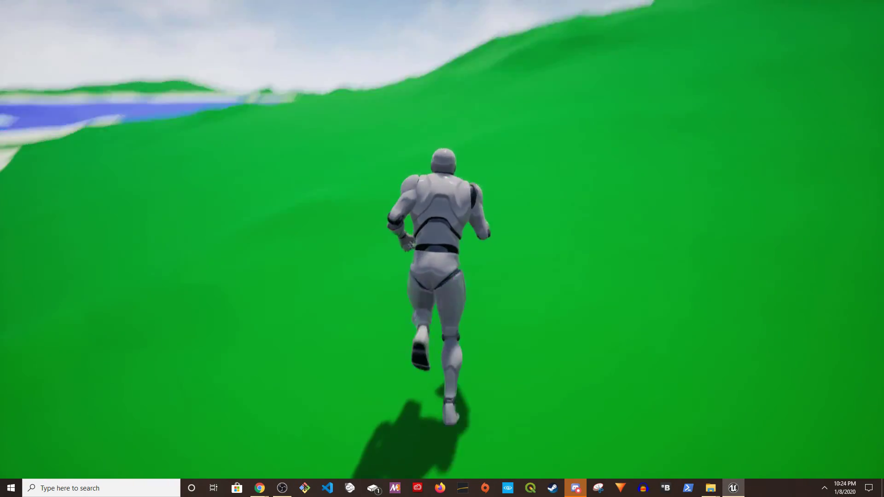
key("d")
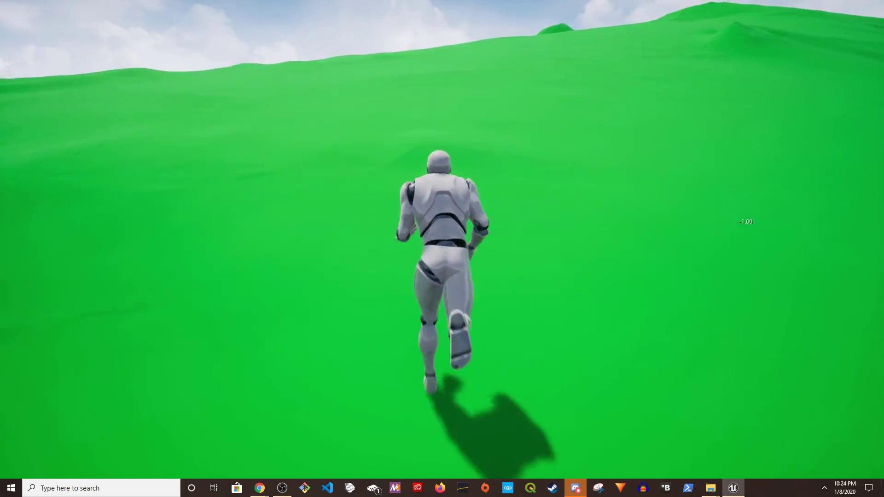
key("a")
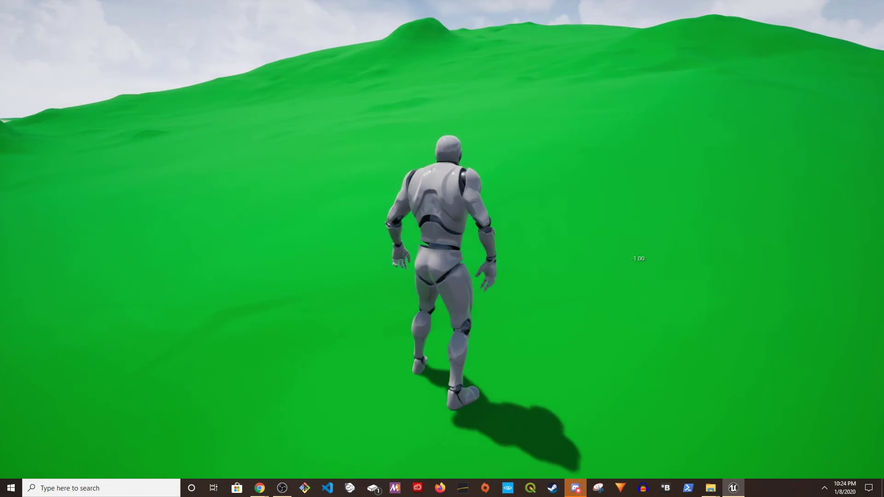
key("Escape")
In the voxel graph, set the Multiplier parameter's value to 300
left_click(156, 6)
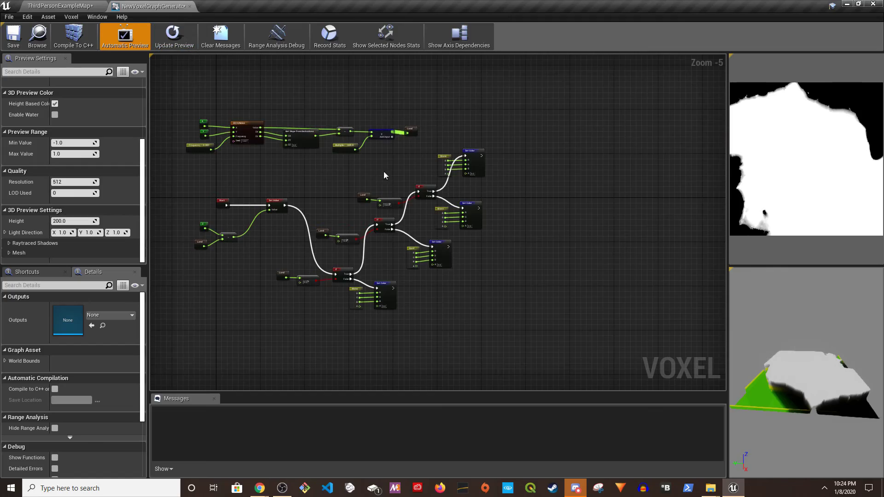
scroll(390, 175, "up", 5)
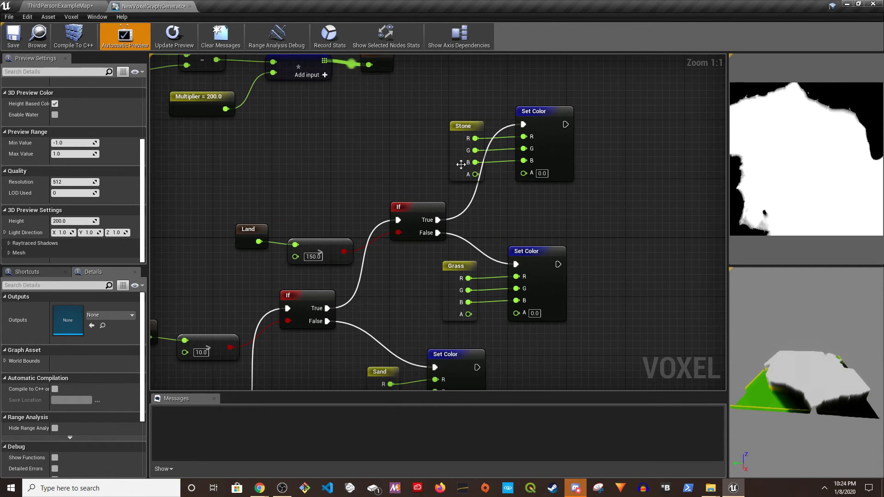
right_click_drag(467, 160, 538, 133)
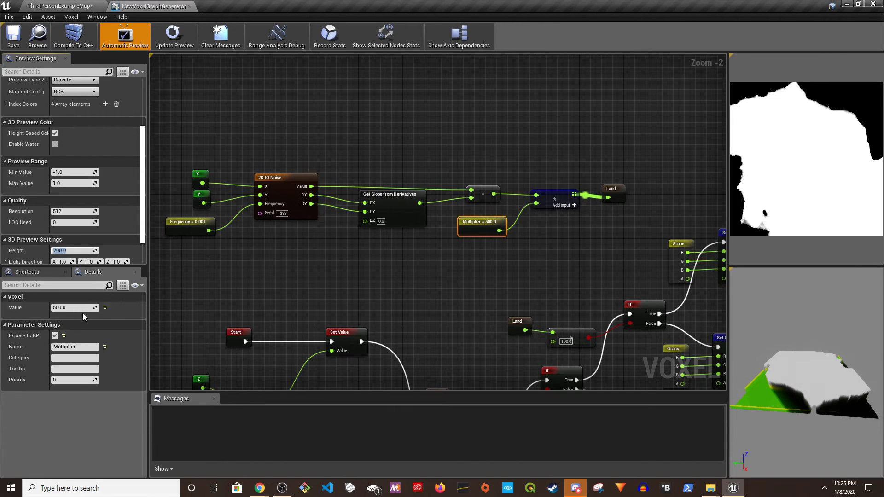
left_click(76, 306)
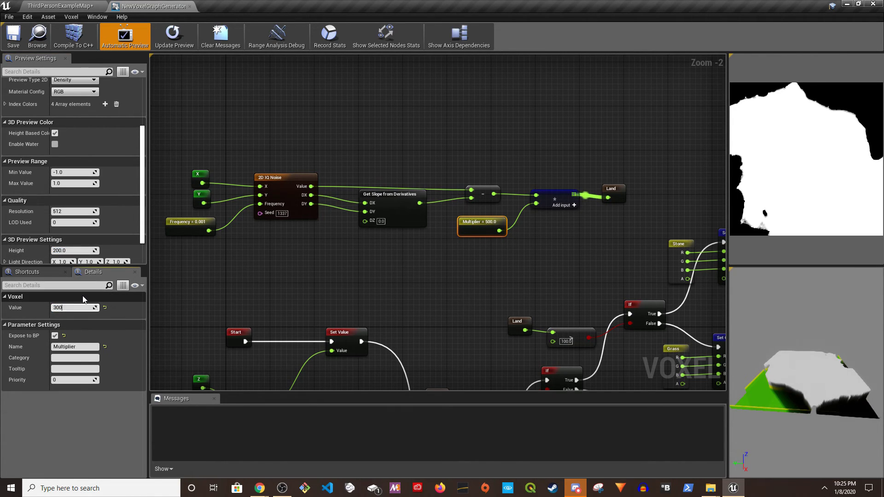
Play-test the level with the changed terrain height and stop the session
left_click(65, 6)
right_click_drag(418, 174, 379, 172)
left_click(515, 37)
key("Escape")
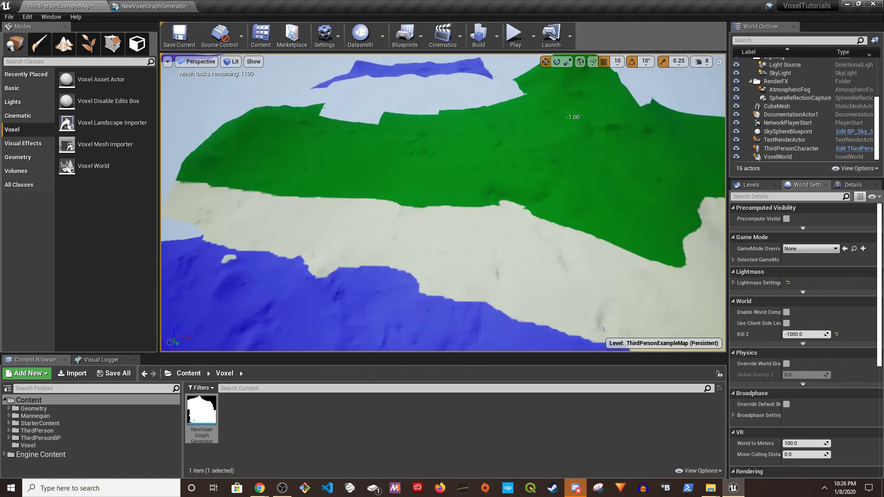
Fly the level view around the voxel terrain to examine how water, sand, grass and stone colors follow its height
right_click_drag(443, 203, 393, 96)
key("w")
key("a")
key("Left")
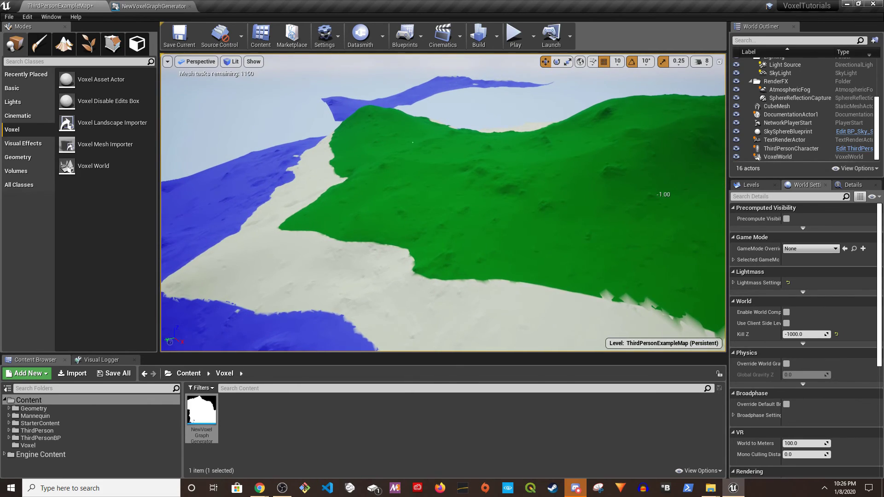
right_click_drag(422, 147, 520, 152)
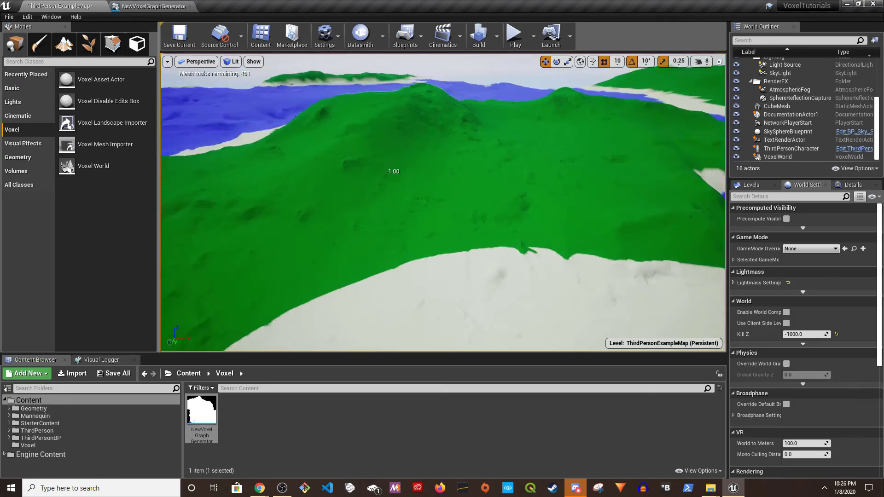
key("Down")
right_click_drag(442, 202, 533, 157)
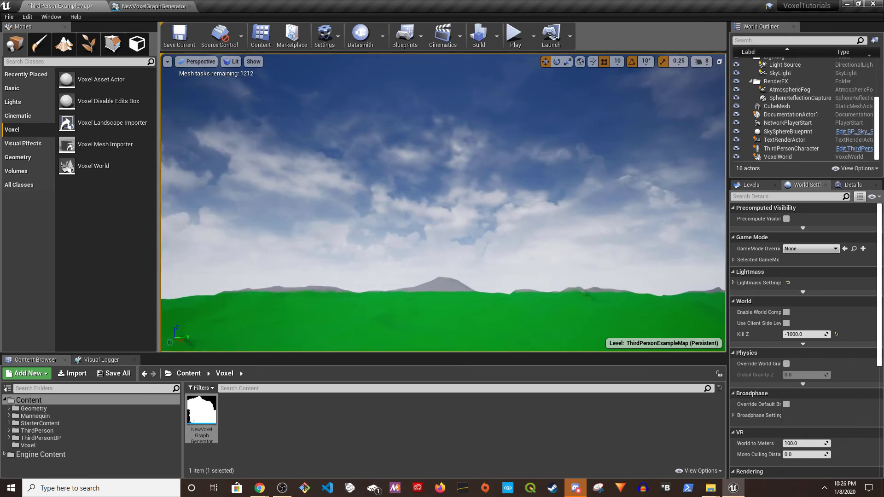
right_click_drag(443, 202, 322, 271)
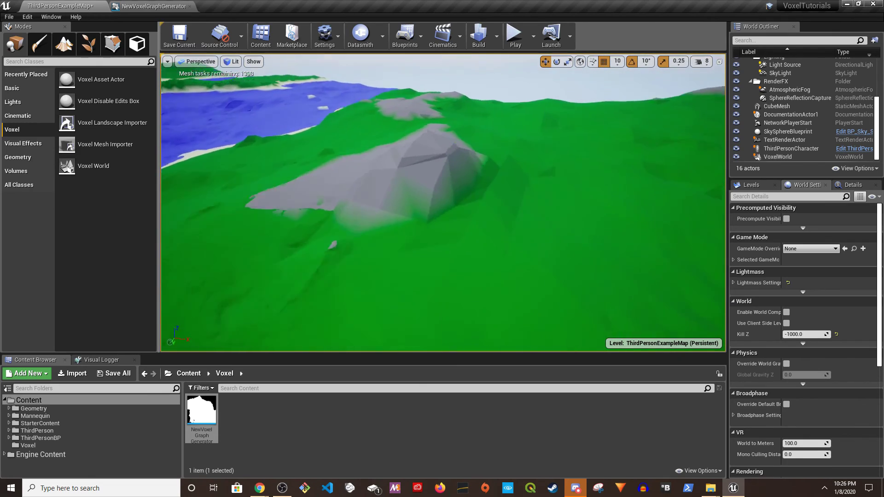
right_click_drag(443, 202, 283, 113)
key("s")
key("w")
right_click_drag(382, 110, 184, 62)
right_click_drag(443, 202, 415, 230)
key("w")
key("s")
right_click_drag(384, 147, 384, 108)
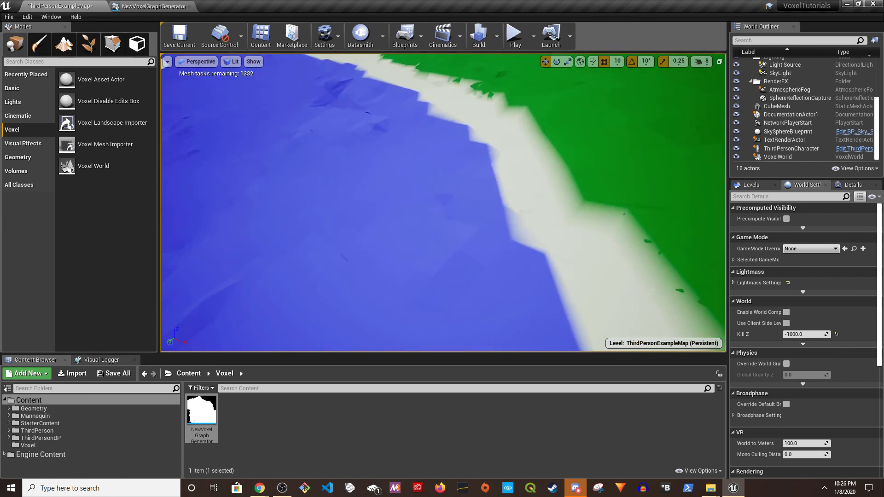
right_click_drag(384, 133, 349, 119)
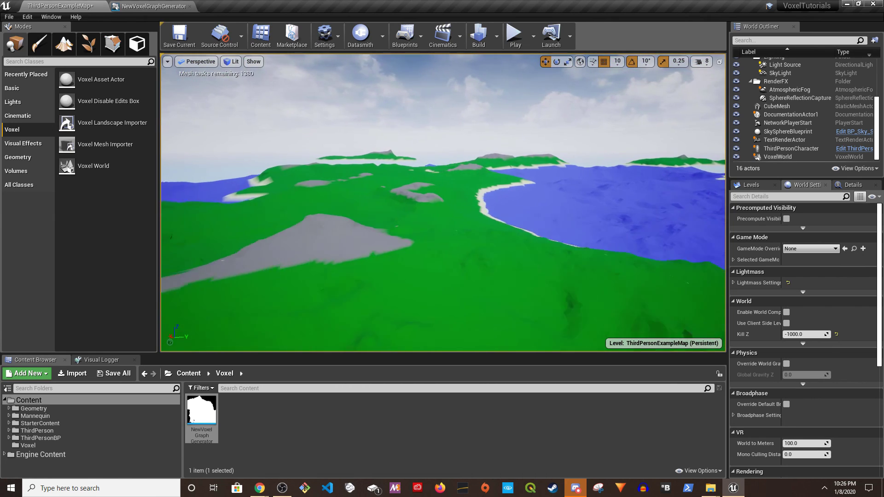
key("a")
key("w")
right_click_drag(442, 203, 534, 234)
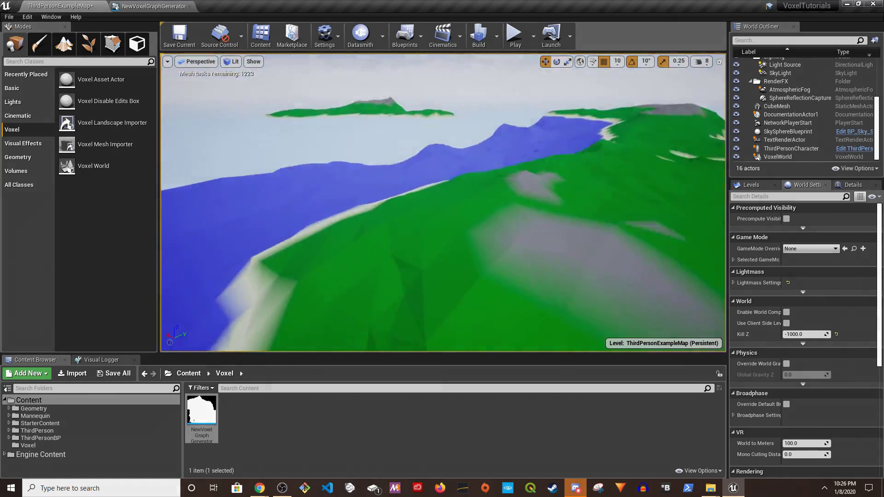